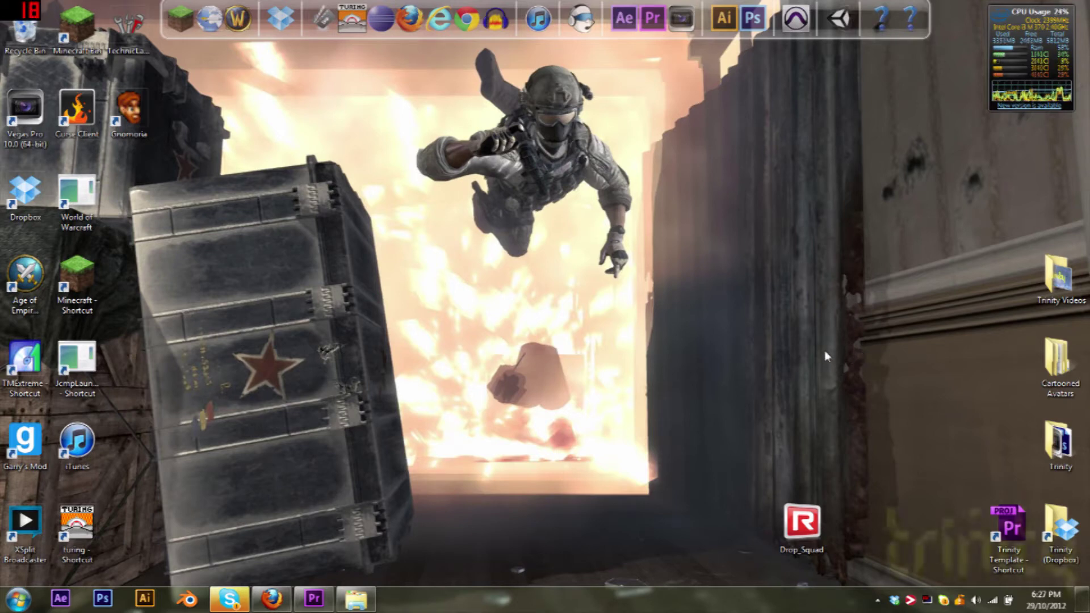
left_click_drag(798, 225, 851, 289)
left_click_drag(863, 300, 471, 145)
left_click_drag(684, 314, 403, 49)
mouse_move(403, 48)
left_mouse_down()
mouse_move(609, 233)
mouse_move(669, 304)
mouse_move(437, 122)
mouse_move(408, 40)
mouse_move(400, 66)
mouse_move(414, 46)
left_mouse_up()
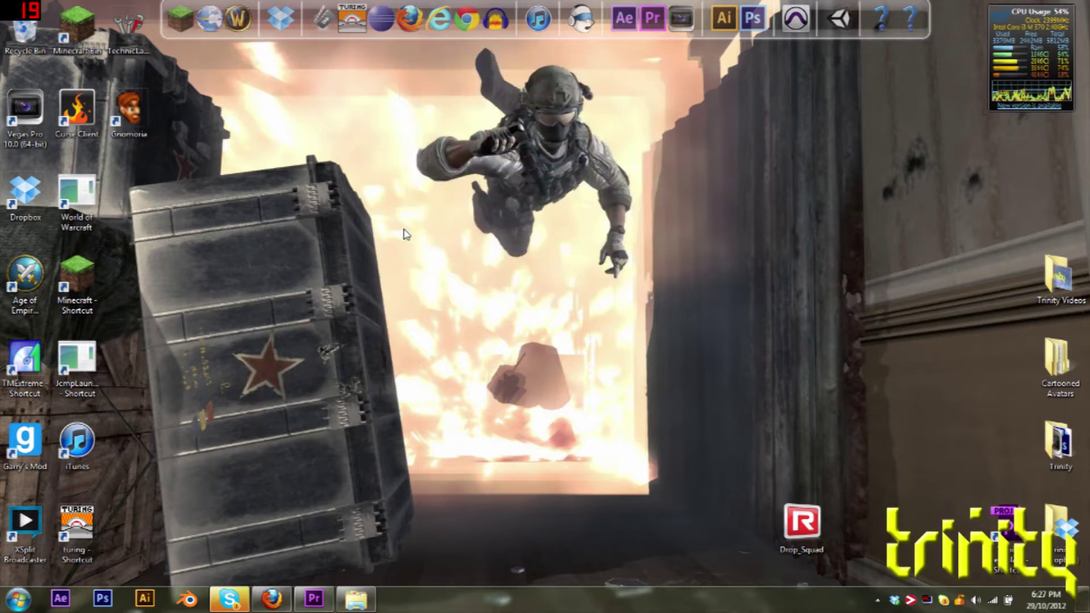
left_click_drag(648, 380, 480, 344)
left_click_drag(454, 335, 574, 420)
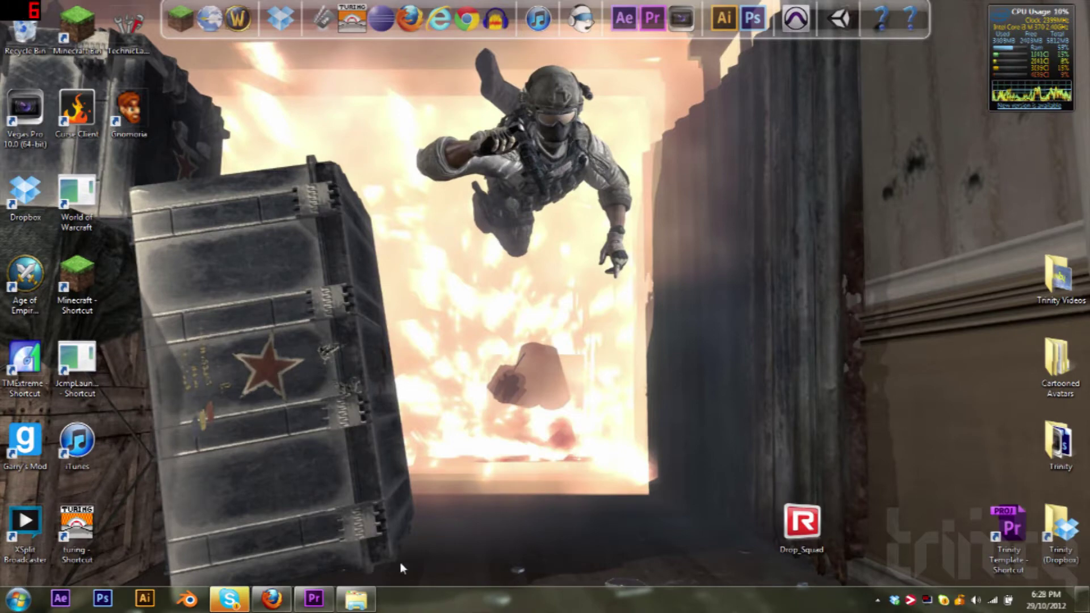
Switch to Firefox and enter the router address 192.168.0.1 in place of the current web address.
left_click(273, 599)
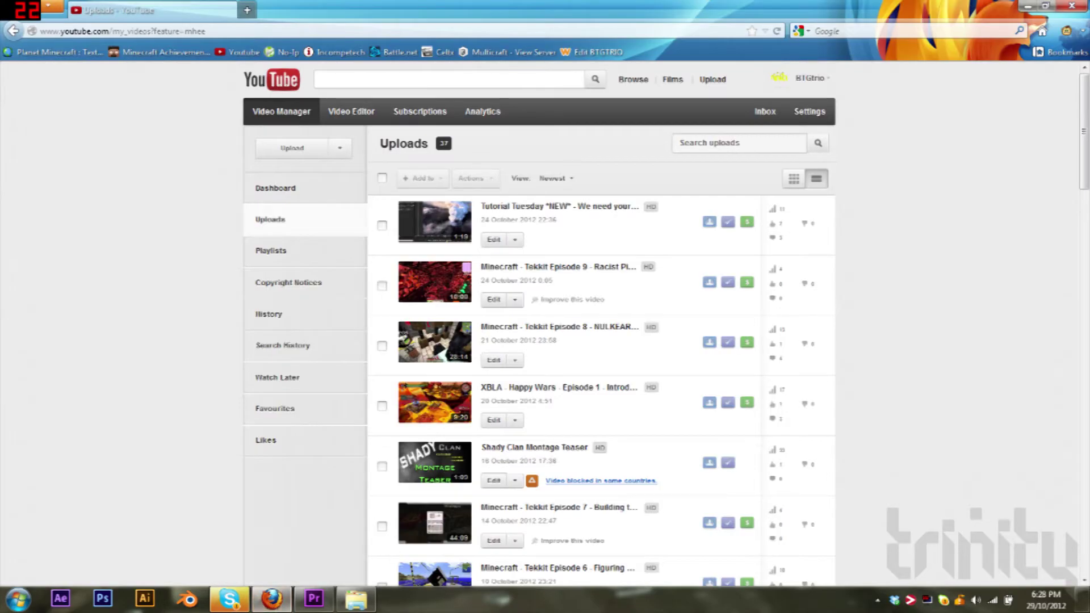
scroll(951, 370, "down", 1)
left_click(256, 30)
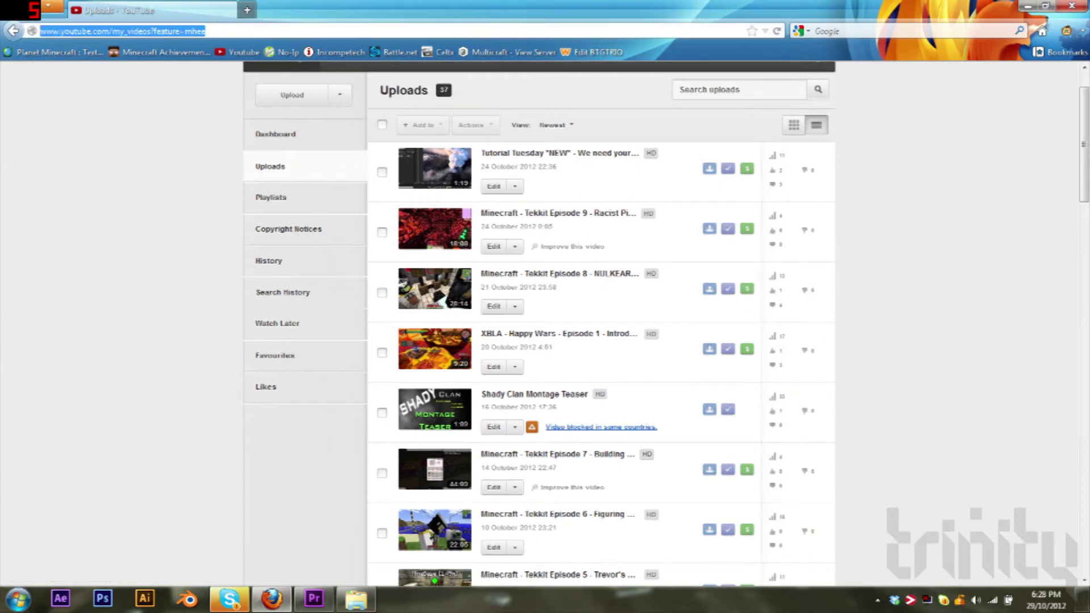
type("192.168.")
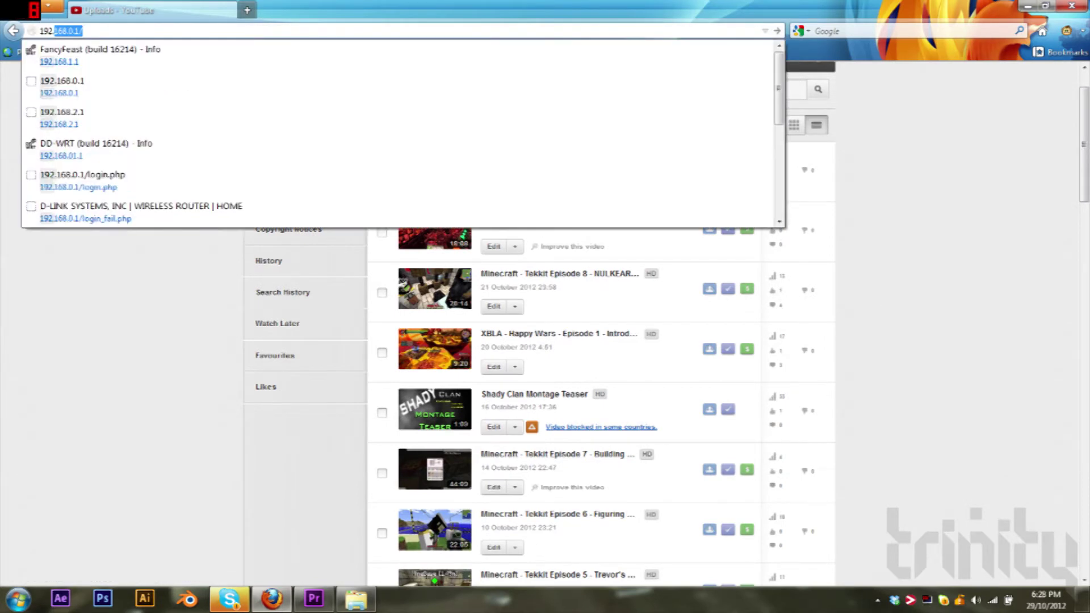
type("0.1")
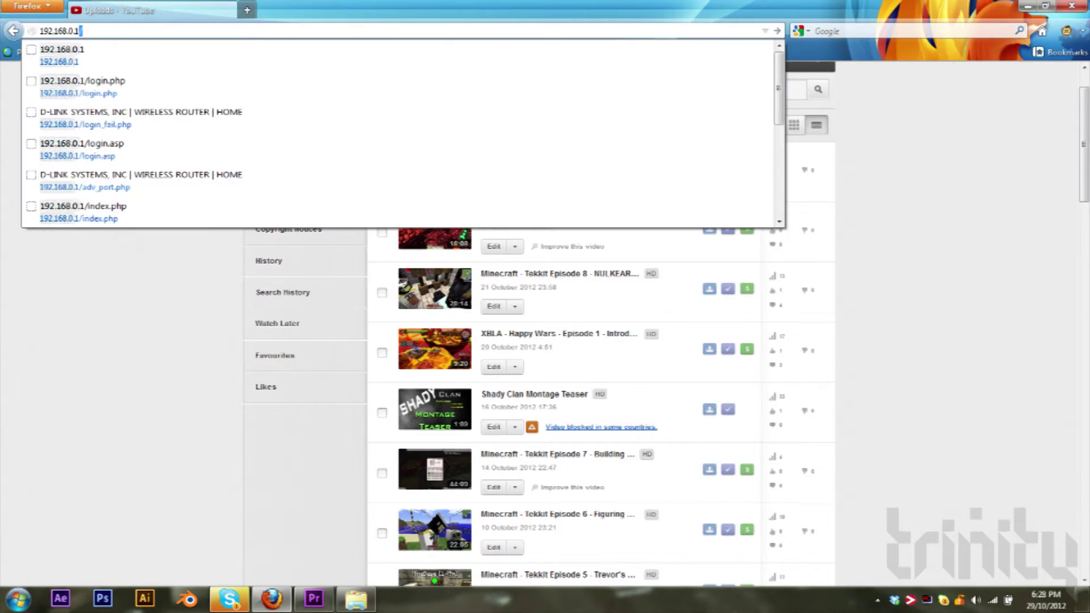
key("Return")
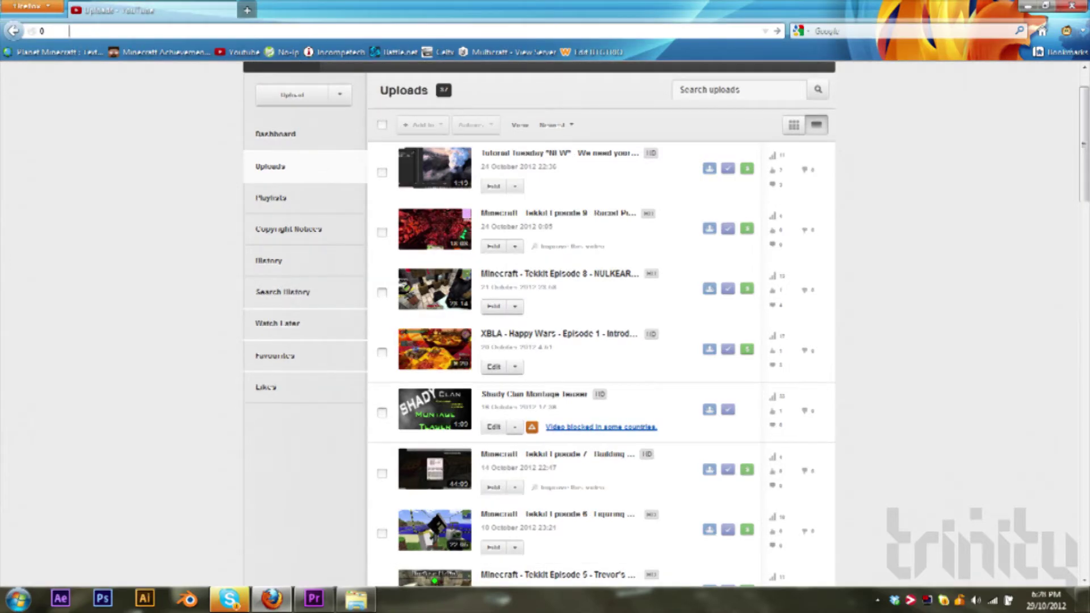
triple_click(77, 32)
key("End")
key("BackSpace")
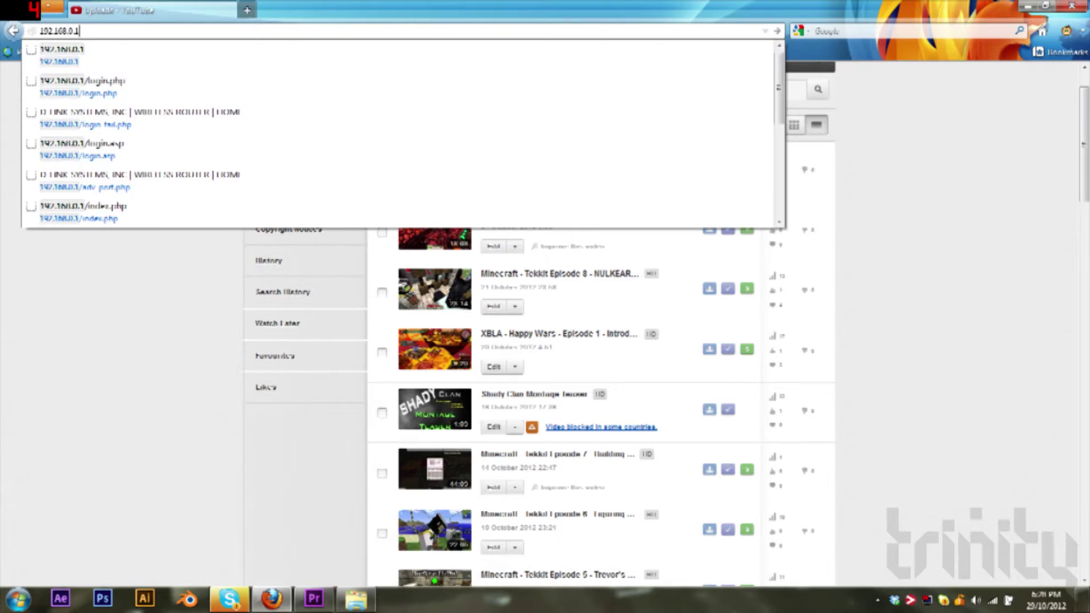
key("Escape")
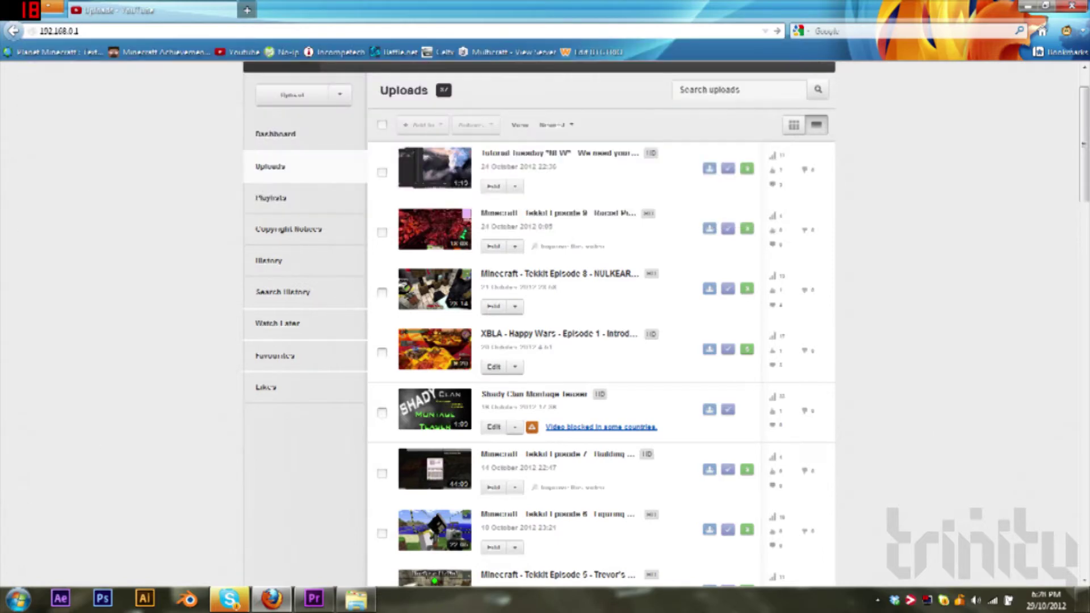
Find the Windows Run dialog and use it to start a Command Prompt with cmd.
left_click(18, 600)
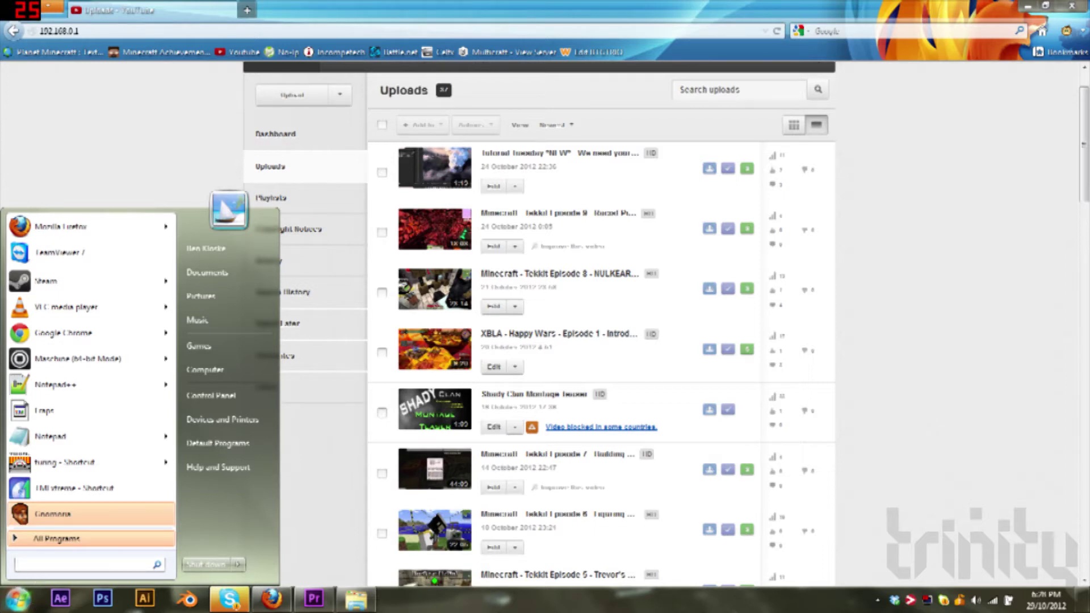
type("run")
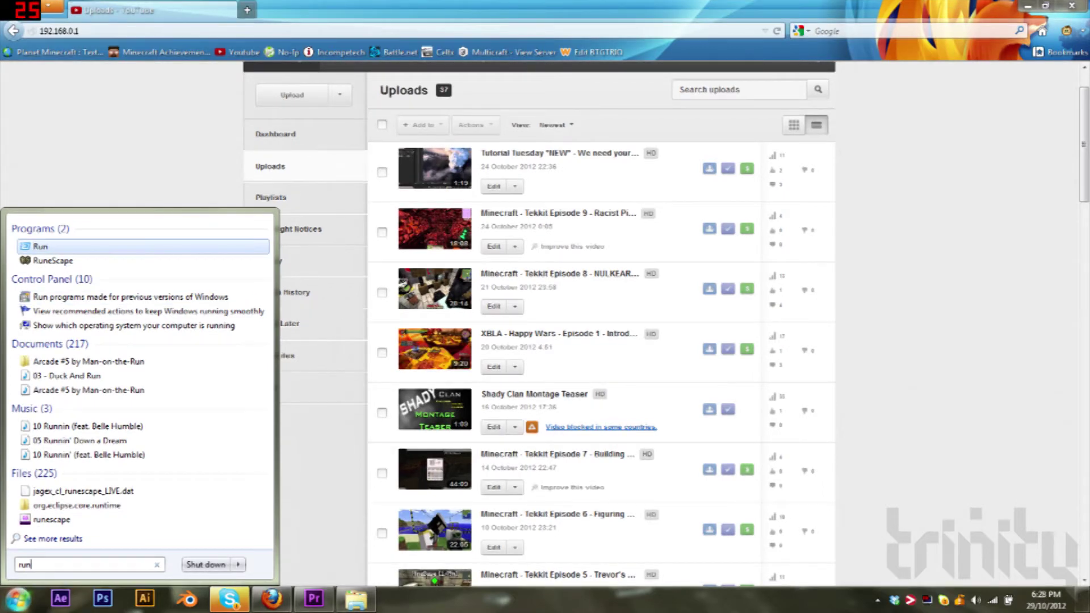
key("BackSpace")
key("BackSpace")
key("BackSpace")
type("cmd")
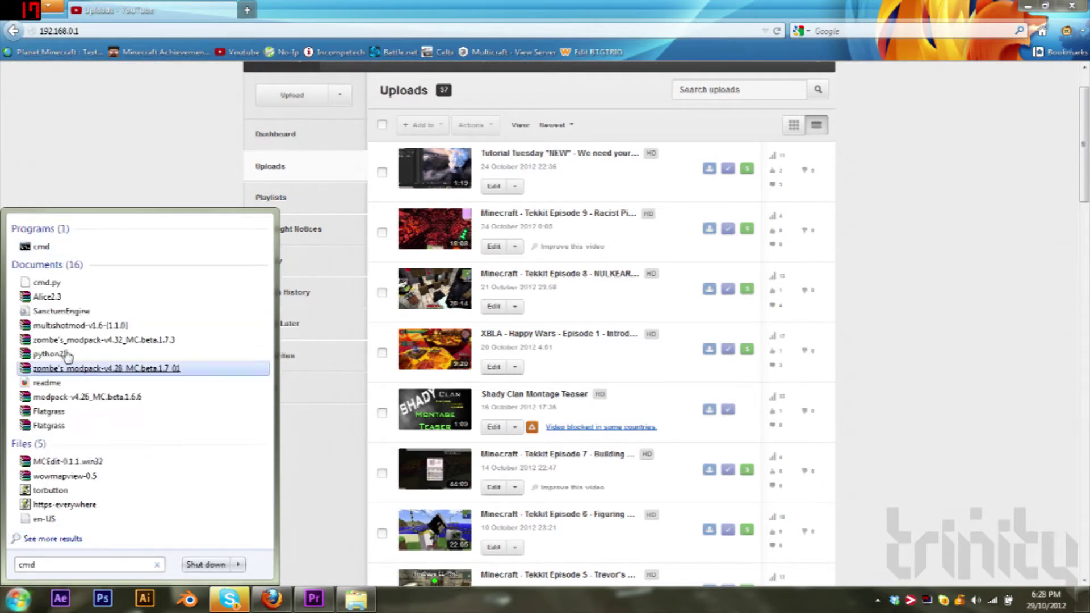
left_click_drag(35, 564, 3, 539)
type("run")
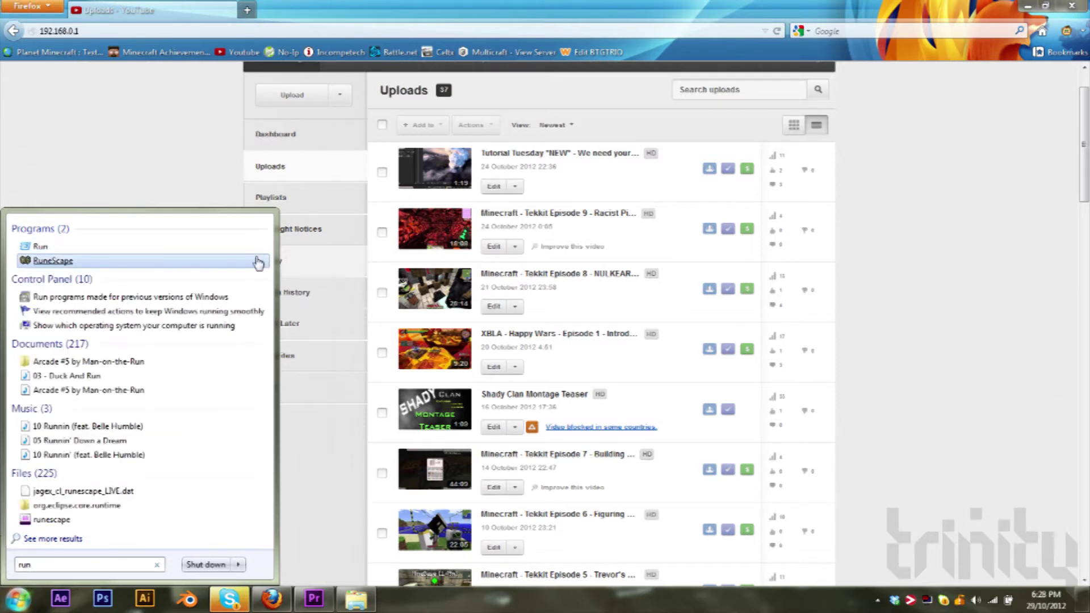
left_click(230, 257)
left_click(168, 513)
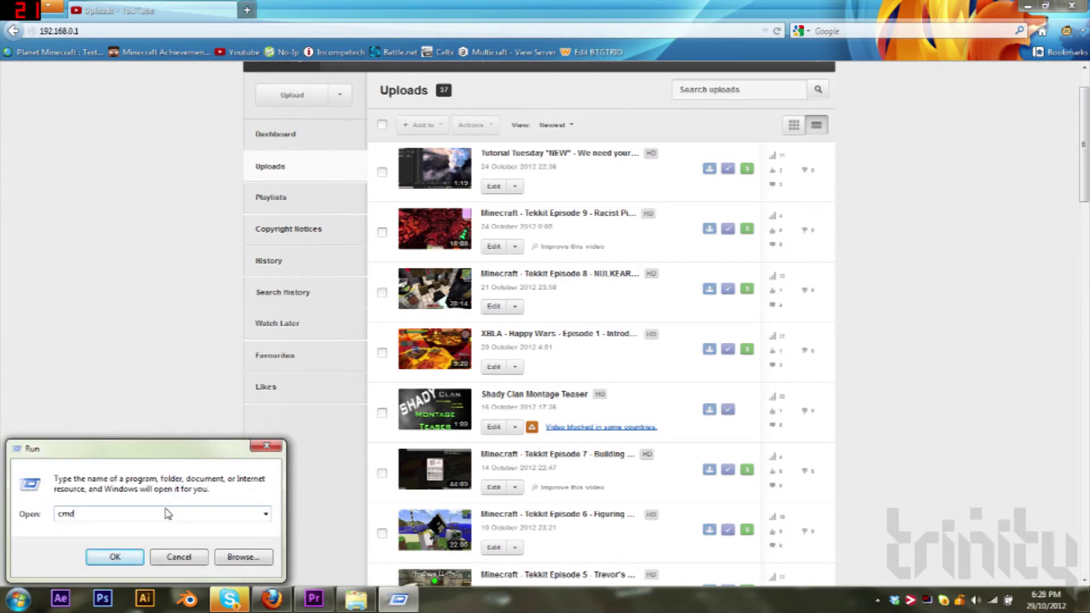
key("Return")
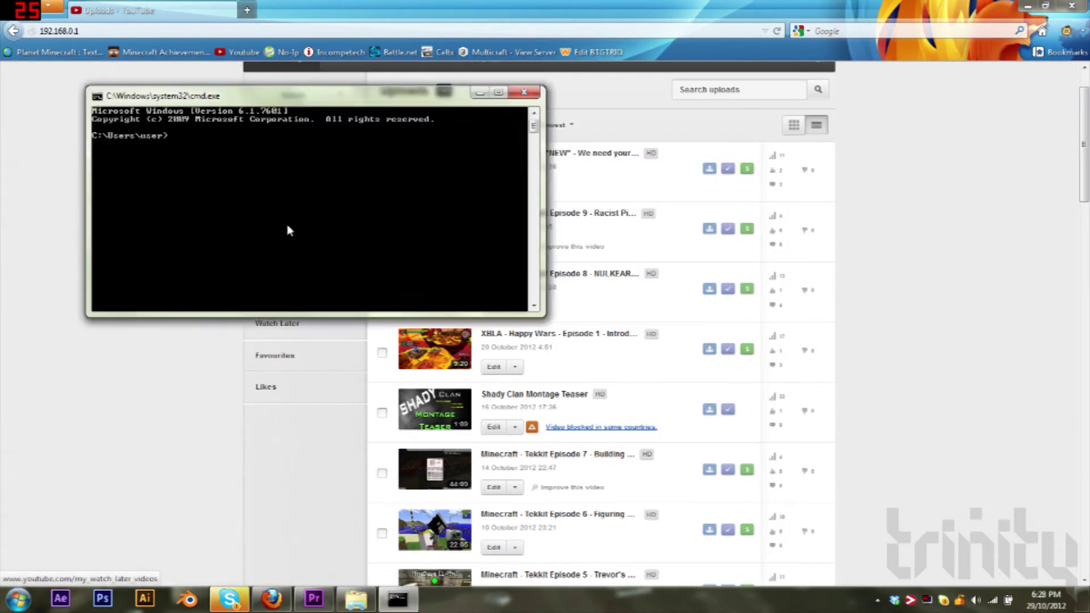
Run ipconfig and examine the wireless adapter's IPv4 address and default gateway.
type("ipconfig")
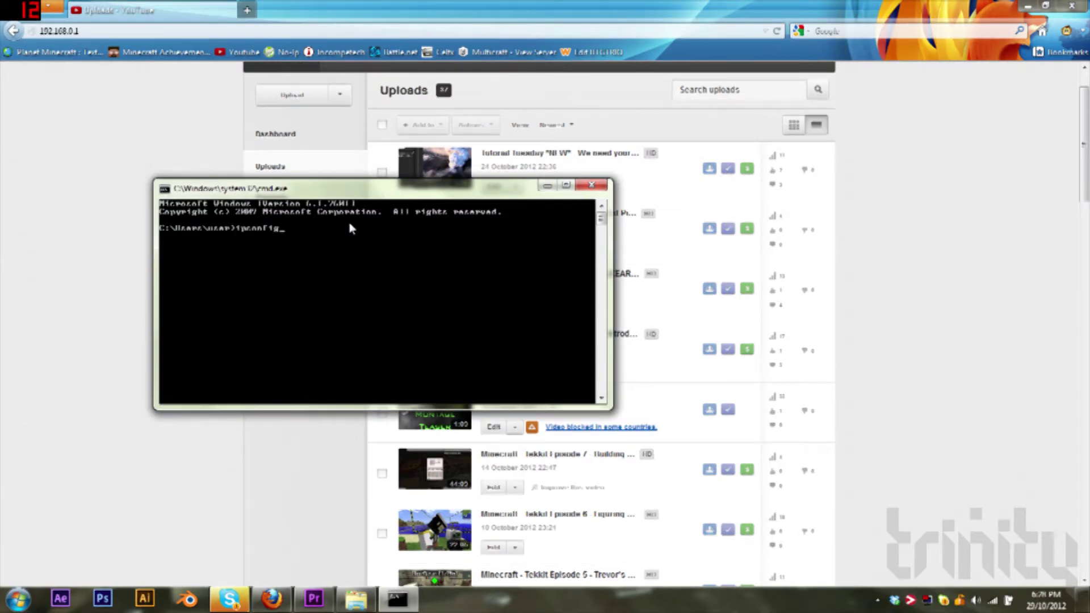
key("Return")
left_click_drag(603, 246, 603, 223)
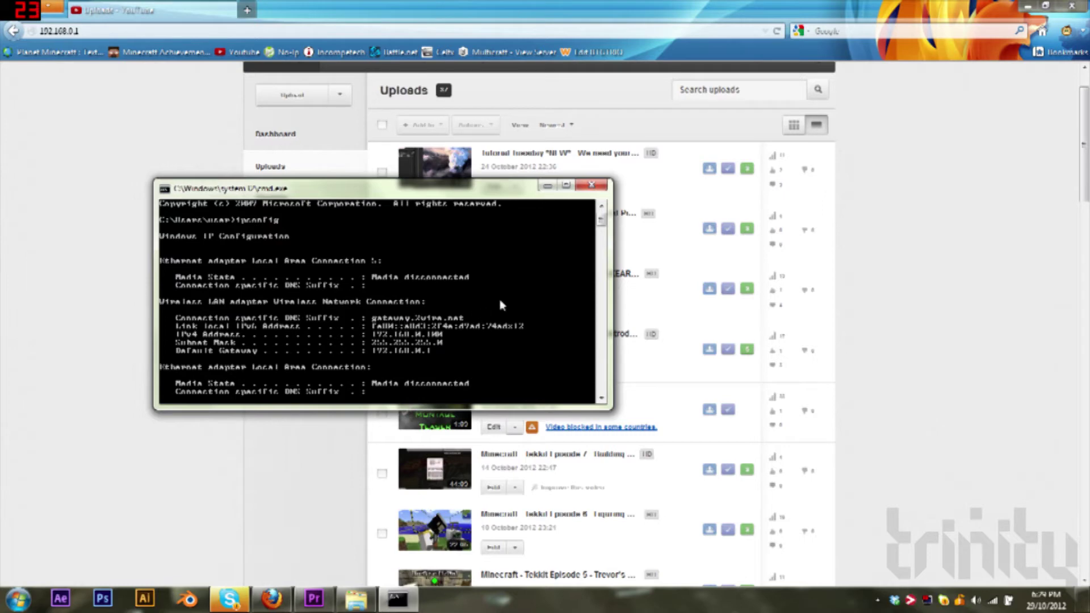
scroll(601, 239, "down", 2)
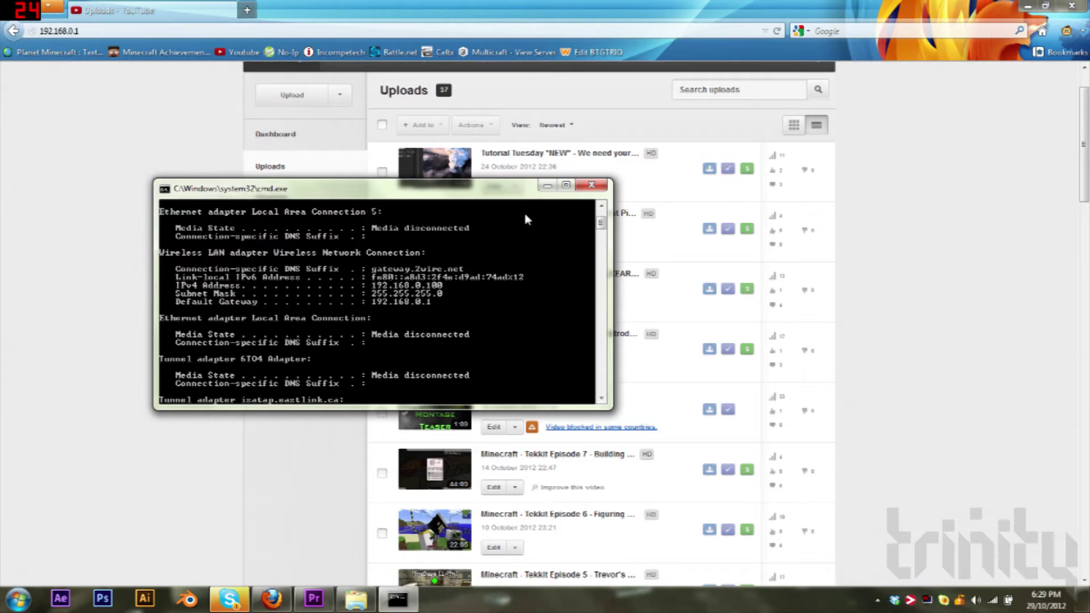
Minimise the Command Prompt and load the router's login page at 192.168.0.1 in Firefox.
left_click(547, 185)
key("Return")
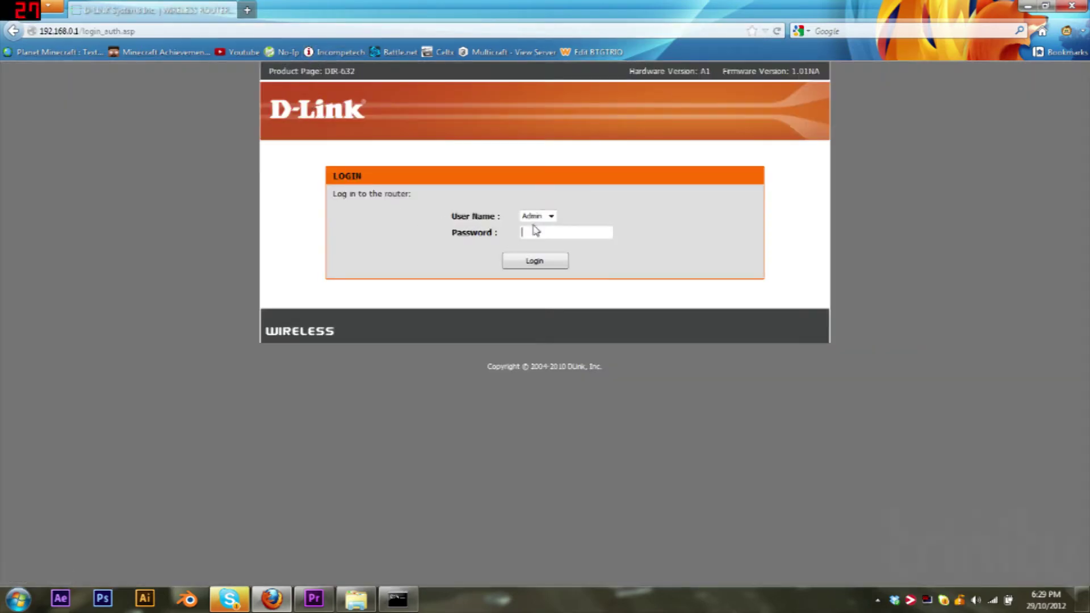
Examine the user name choices offered on the router's login form, keeping Admin selected.
left_click(549, 216)
left_click(548, 221)
left_click(550, 216)
left_click(548, 220)
left_click(548, 218)
left_click(547, 226)
left_click(550, 217)
left_click(551, 216)
left_click(550, 216)
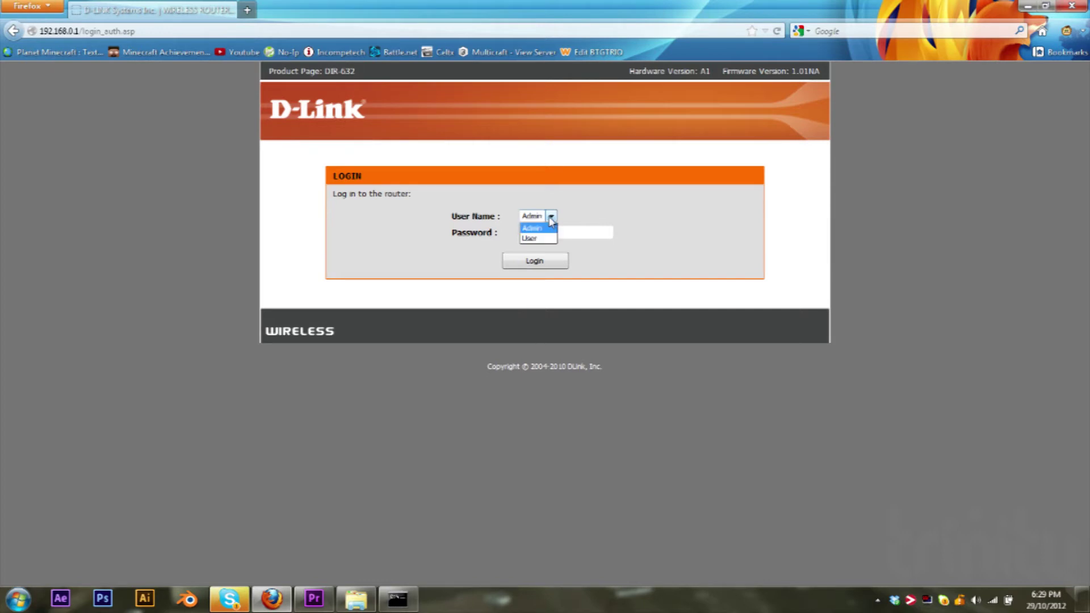
left_click(541, 218)
left_click(541, 218)
left_click(542, 219)
left_click(544, 220)
left_click(545, 222)
left_click(546, 221)
left_click(546, 221)
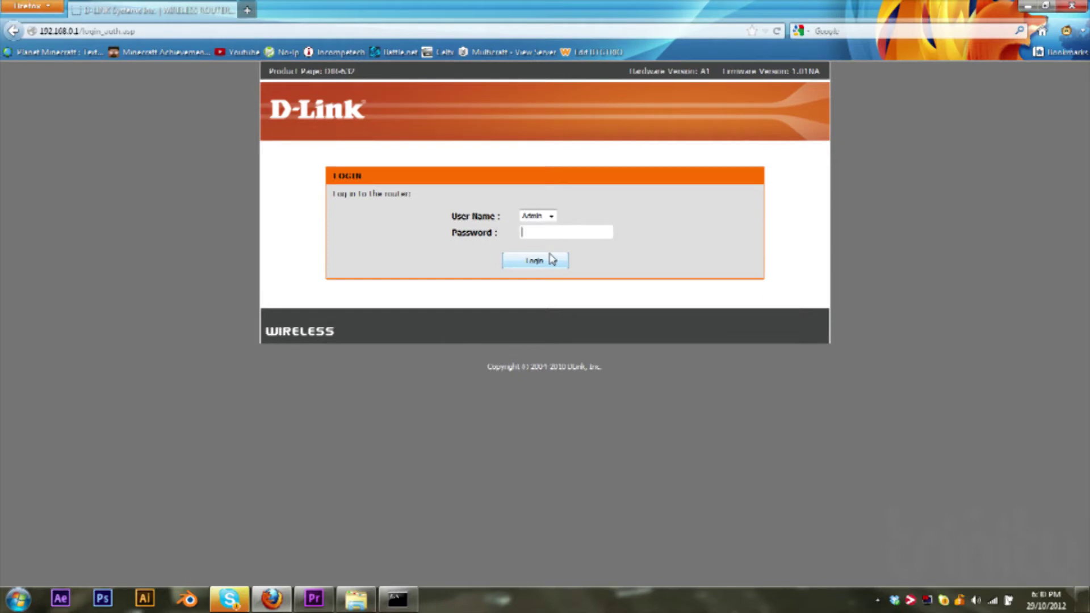
Log in to the router as Admin and open the Port Forwarding page of the advanced settings.
left_click(534, 261)
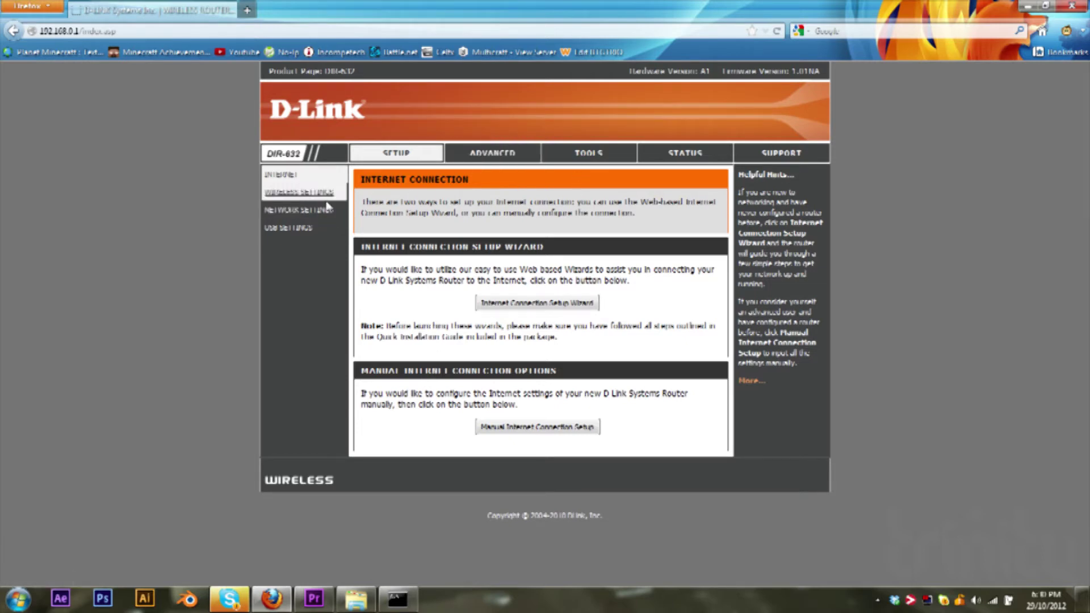
left_click(307, 209)
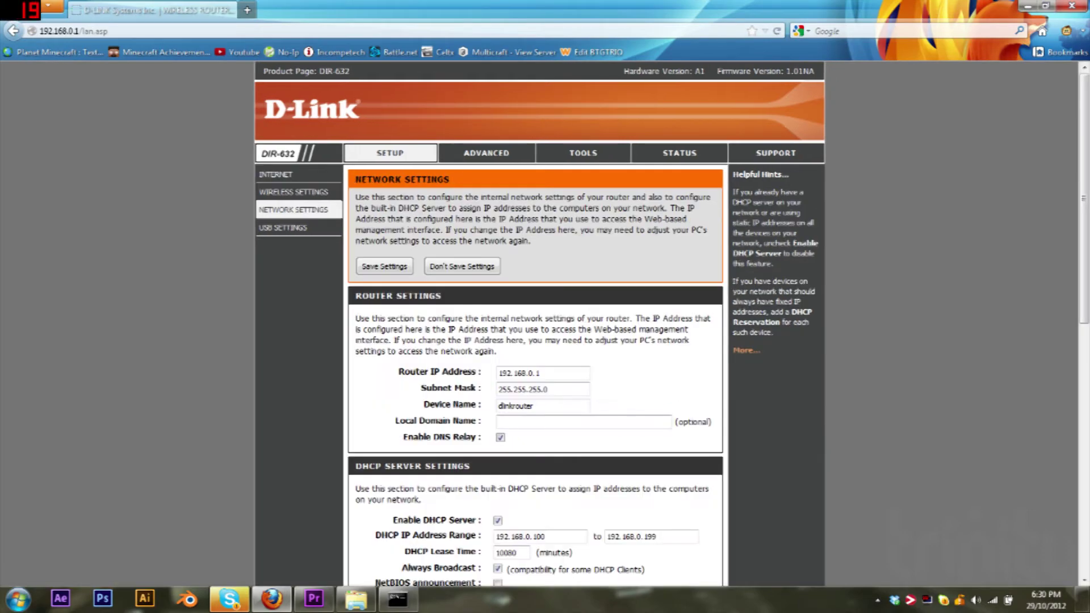
left_click(499, 152)
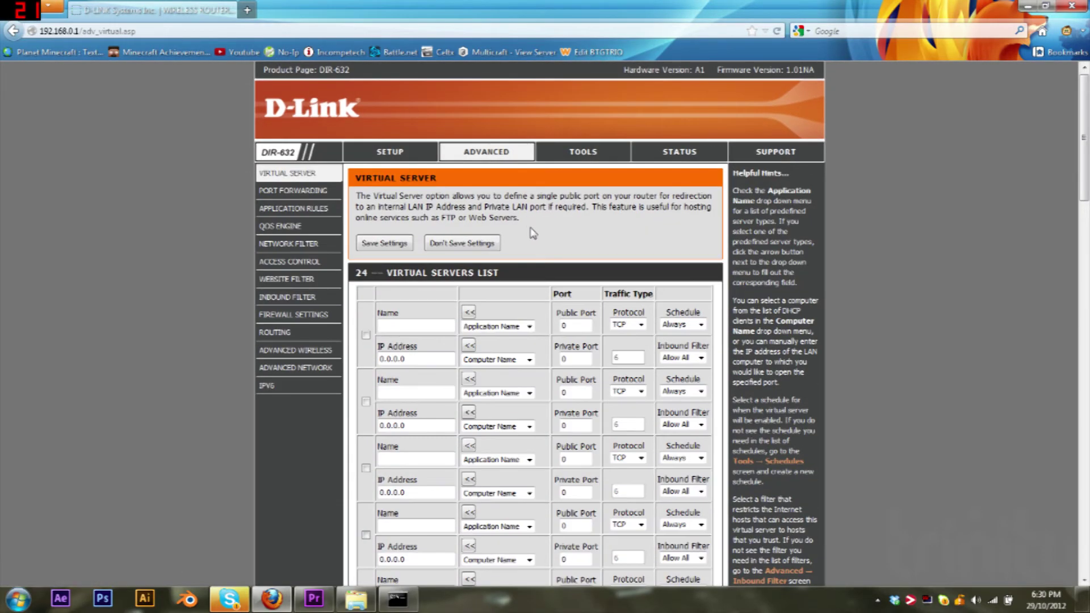
scroll(554, 217, "down", 1)
scroll(553, 216, "down", 1)
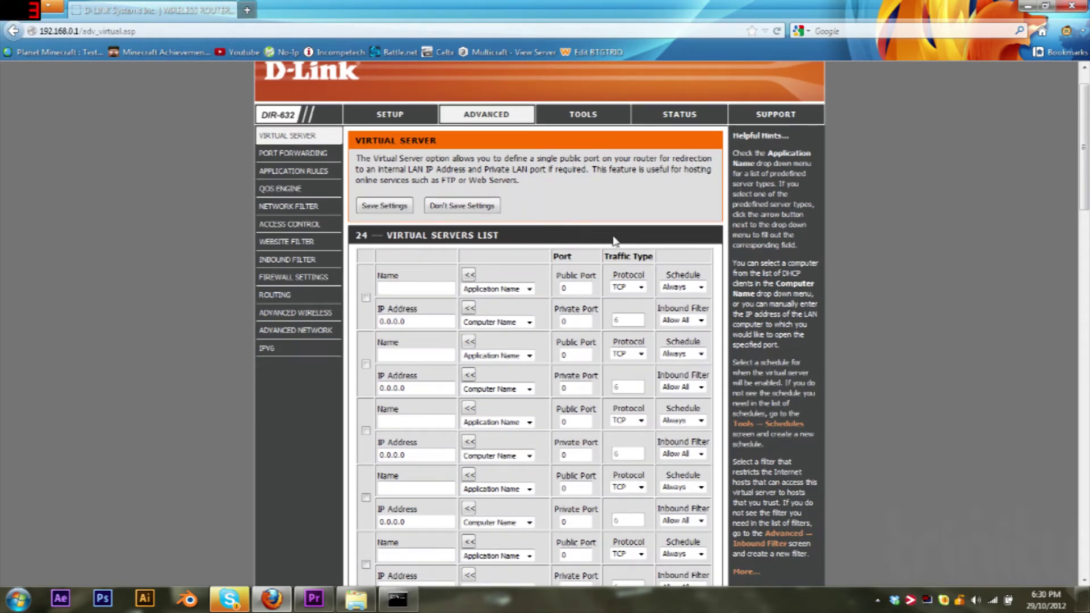
left_click(305, 154)
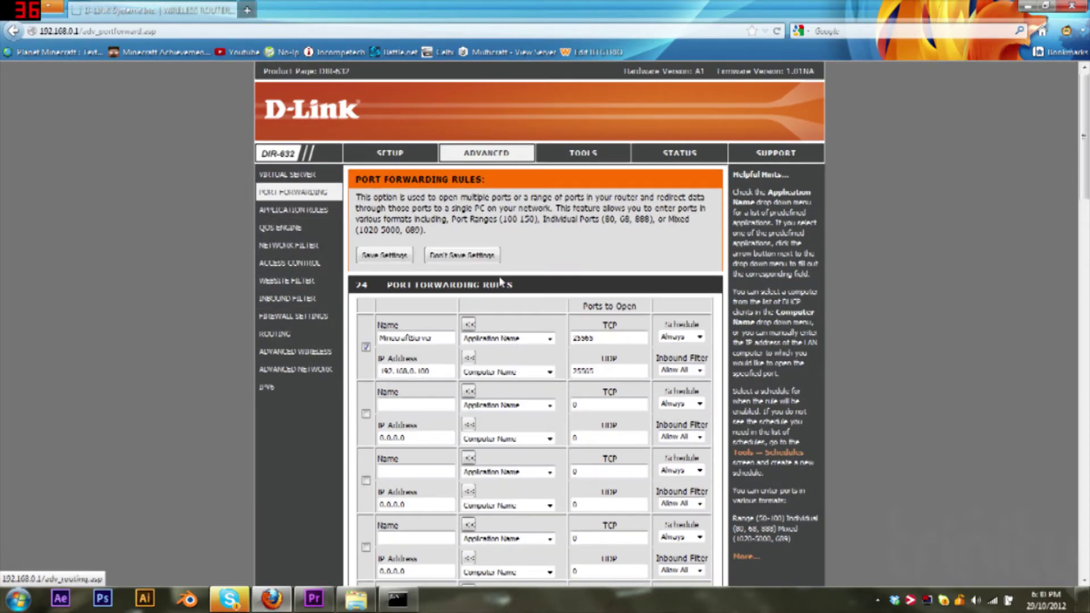
Name the second port forwarding rule MinecraftServer.
scroll(460, 303, "down", 2)
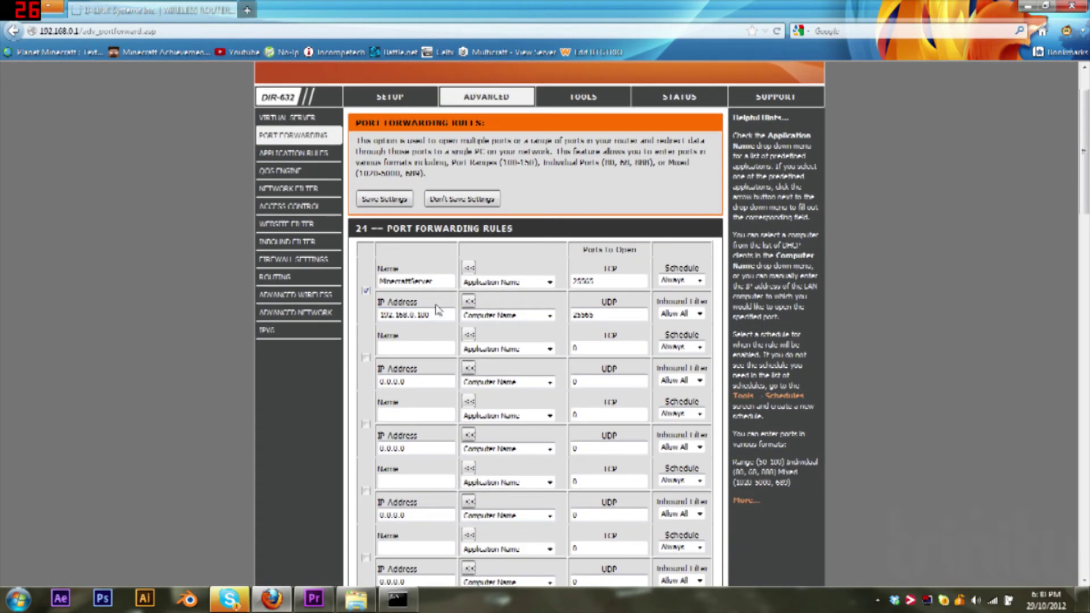
left_click(379, 348)
scroll(379, 348, "down", 2)
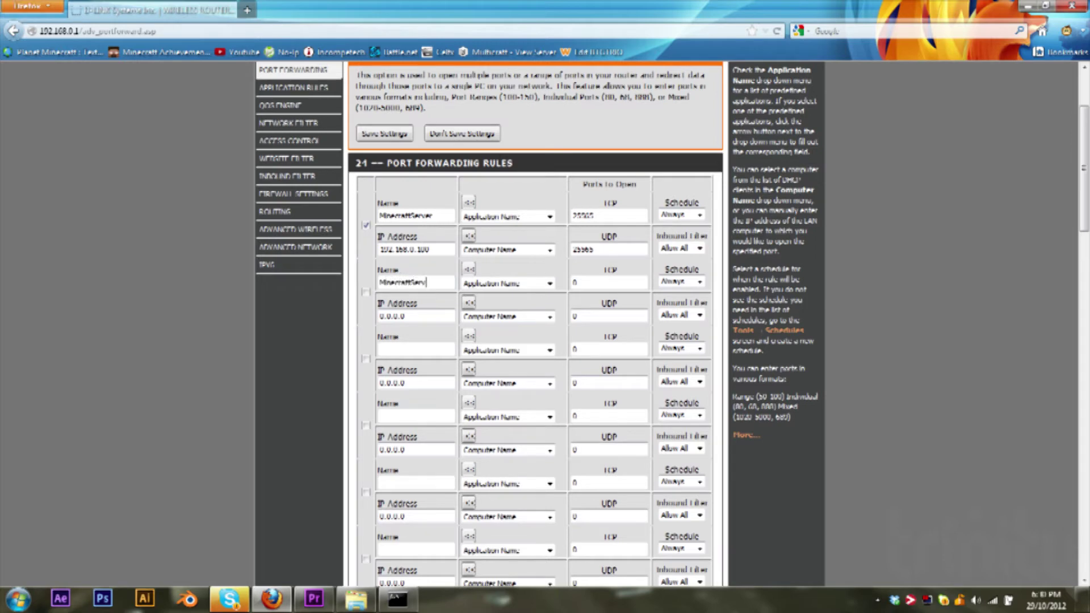
Look through the predefined application names for the second rule without choosing one.
left_click(540, 284)
left_click_drag(584, 315, 584, 373)
left_click_drag(585, 391, 585, 471)
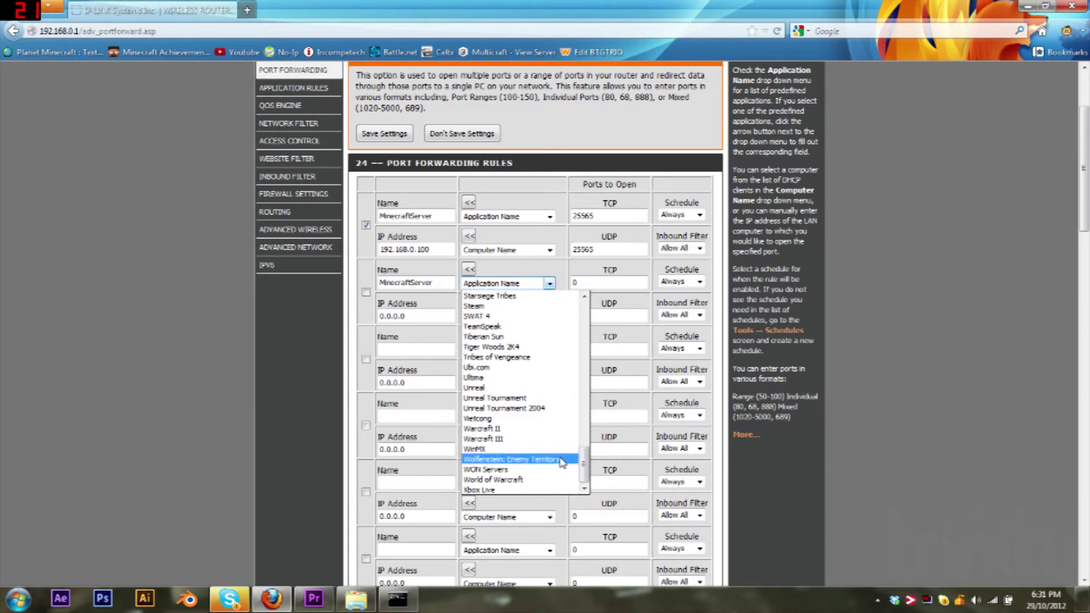
left_click(494, 282)
Bring up the ipconfig output in the Command Prompt window and place it beside the second rule's IP address field to read the IPv4 address.
left_click(576, 282)
left_click(408, 316)
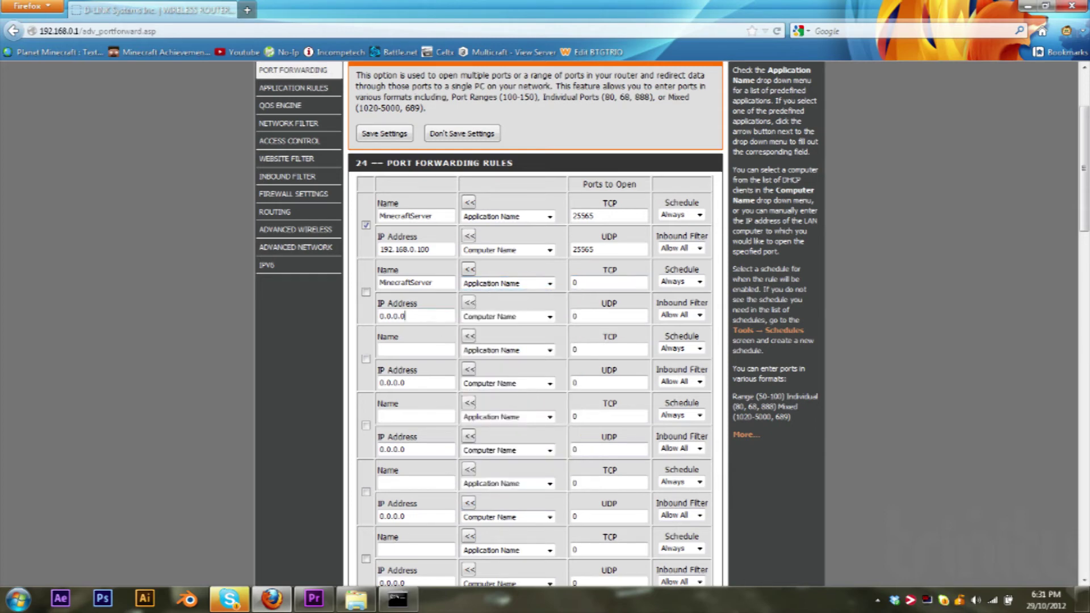
left_click_drag(407, 316, 378, 316)
left_click(413, 318)
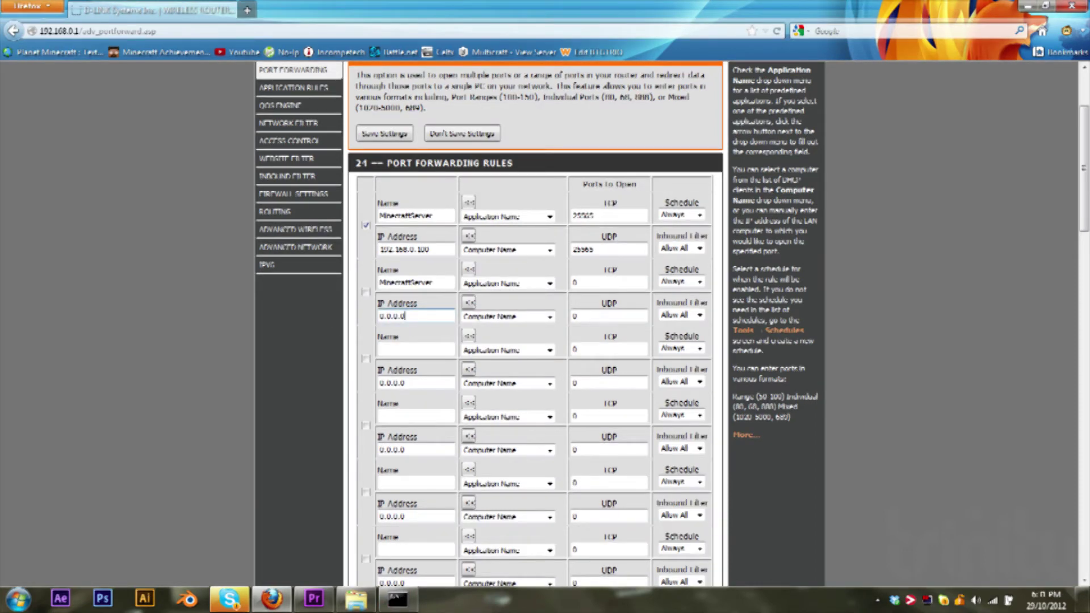
key("ctrl+a")
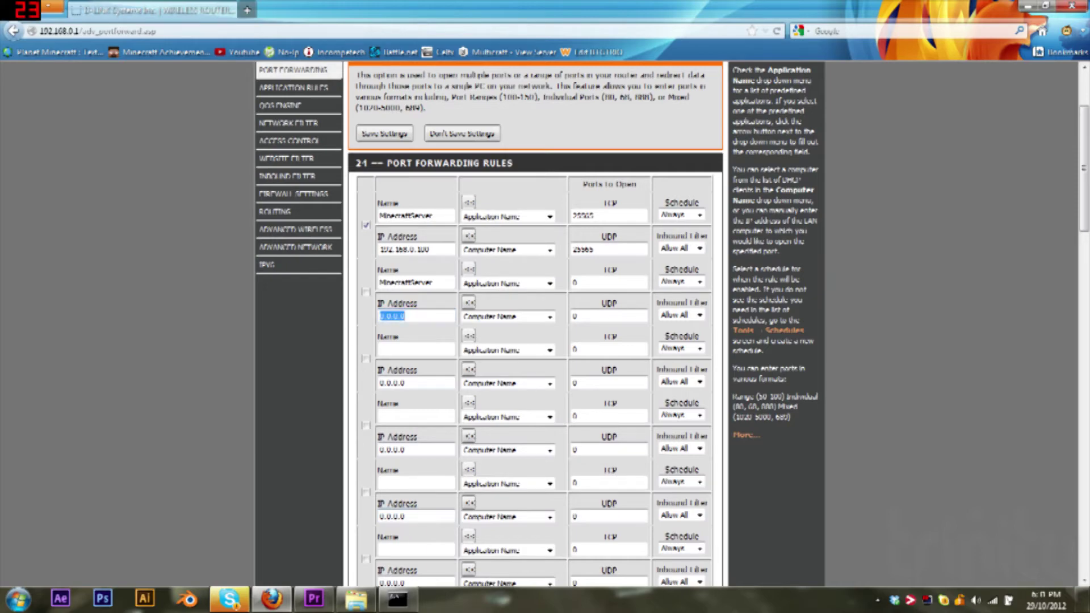
left_click(397, 600)
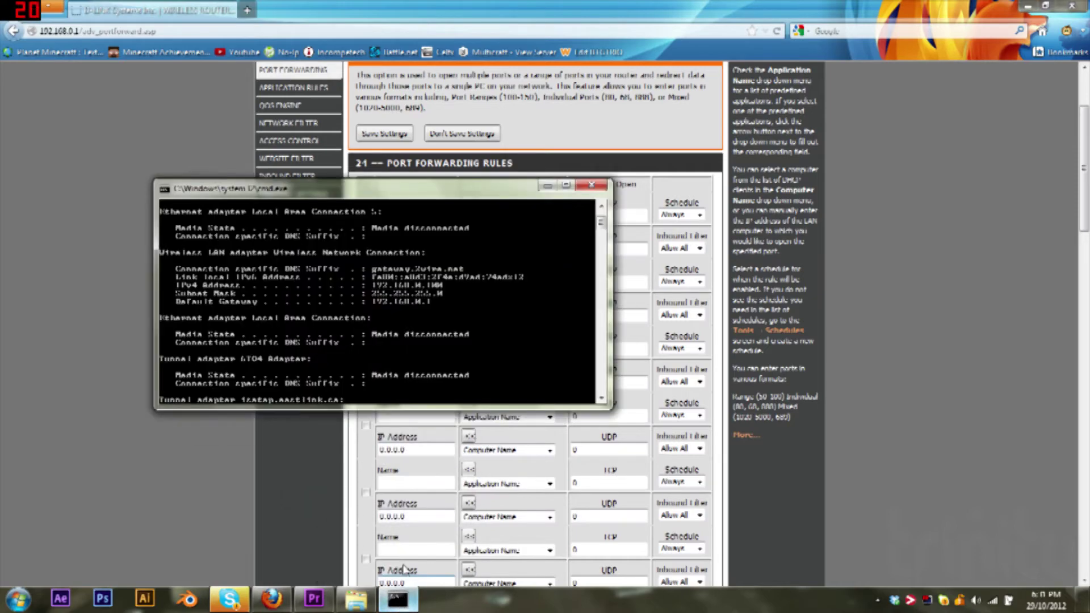
left_click_drag(424, 195, 599, 343)
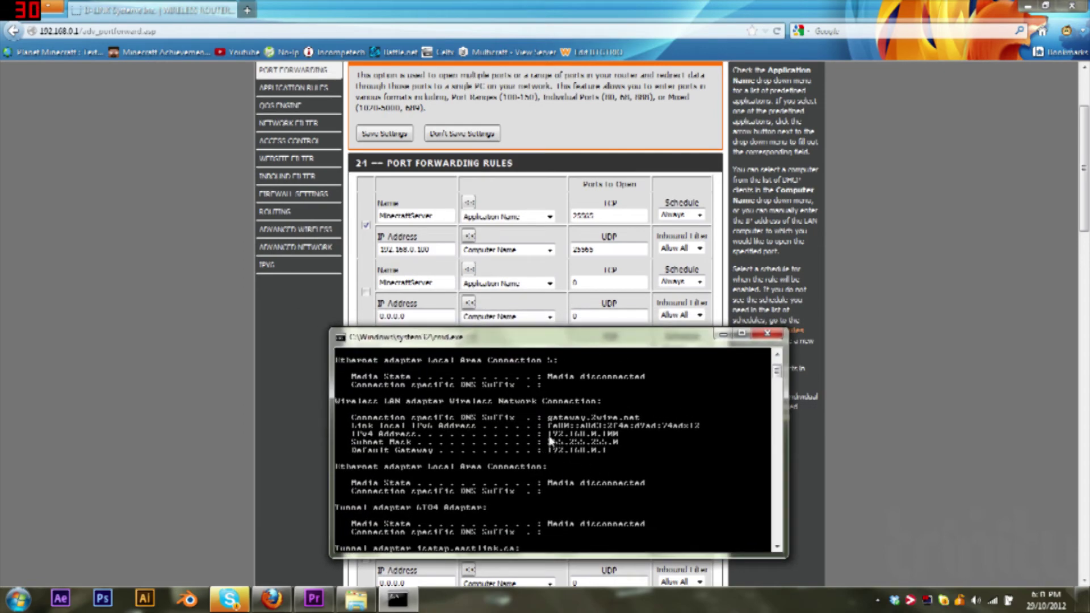
left_click_drag(594, 340, 323, 353)
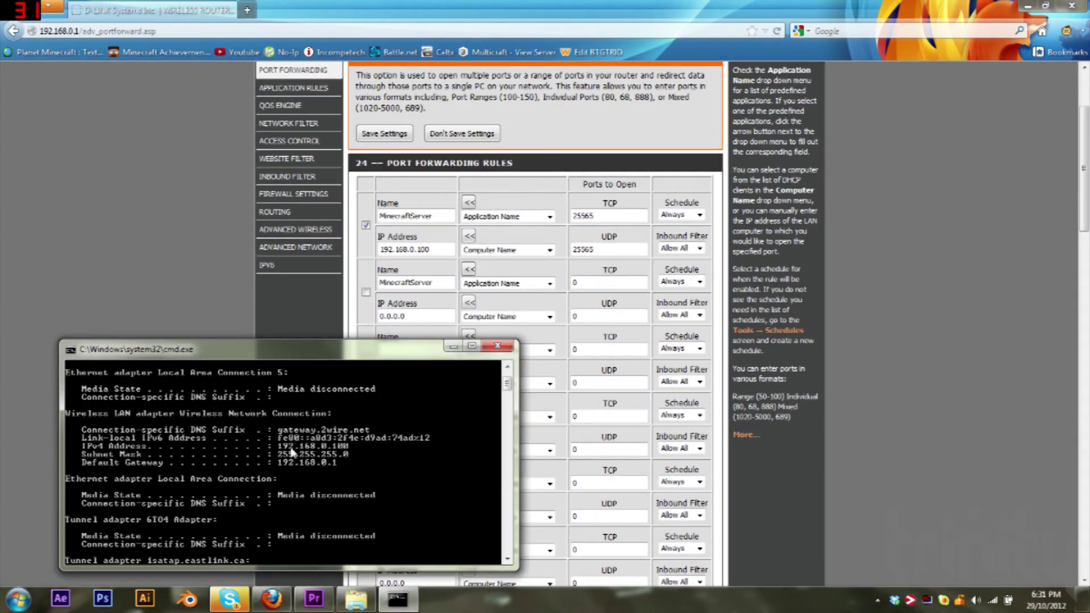
Set the second rule's IP address to 192.168.0.100 and check the computer name choices without selecting one.
left_click_drag(405, 316, 285, 309)
type("192")
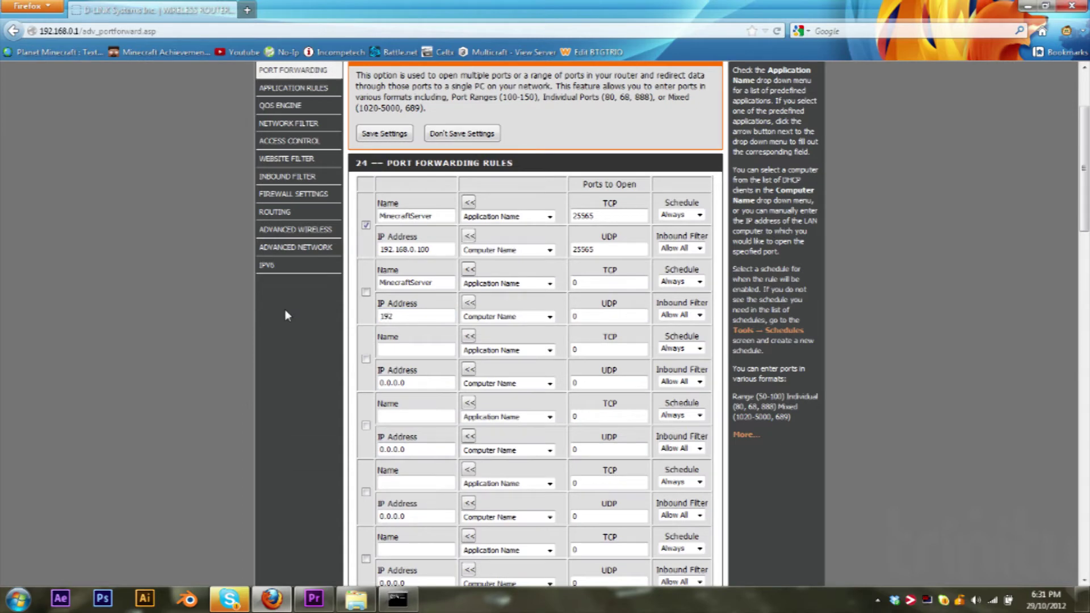
type(".168.0.100")
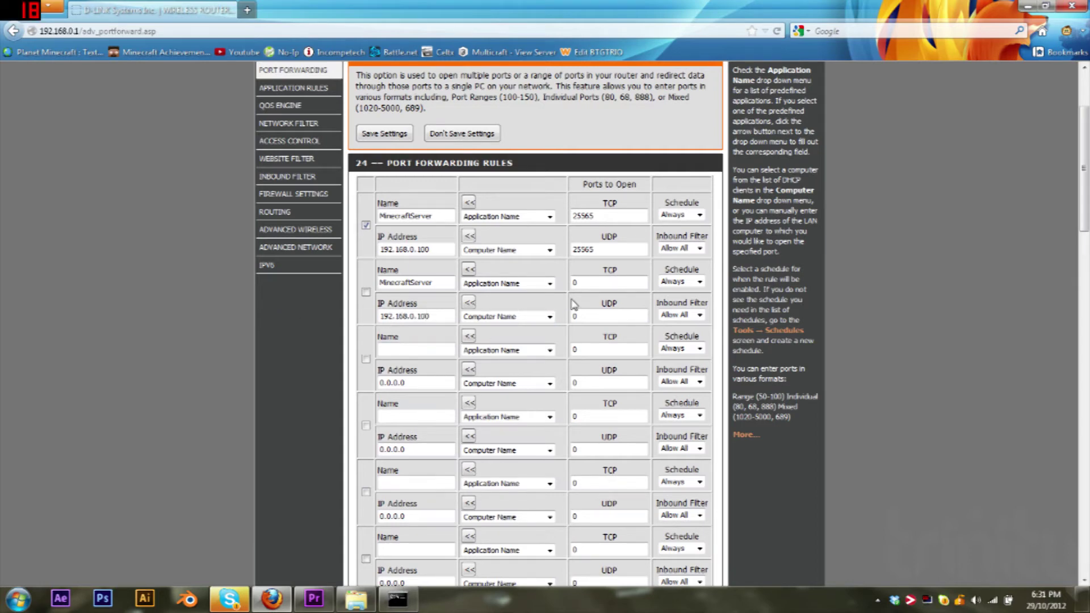
left_click(548, 316)
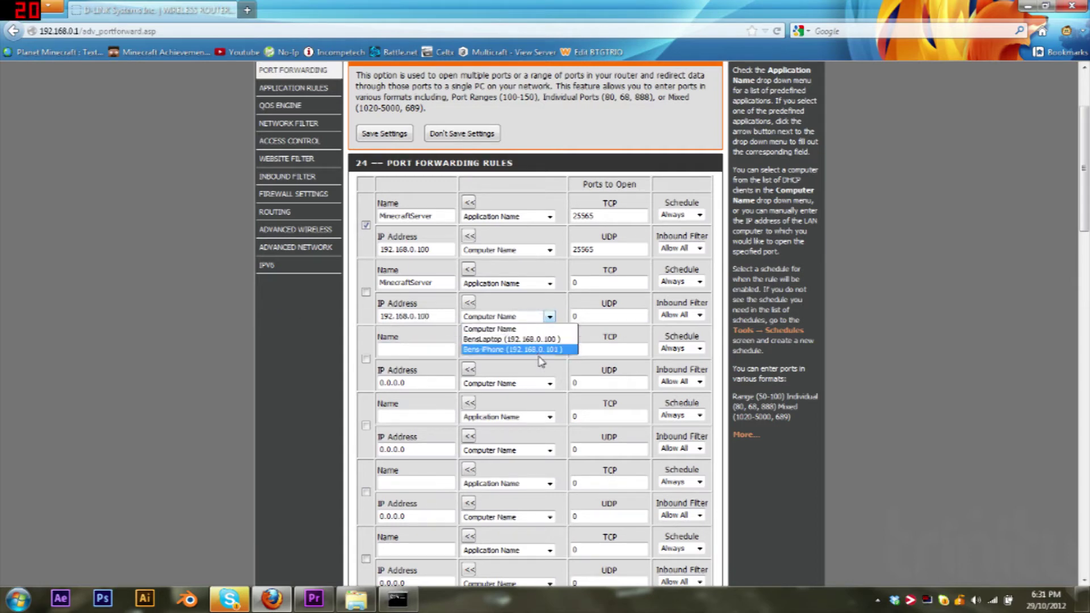
left_click(548, 317)
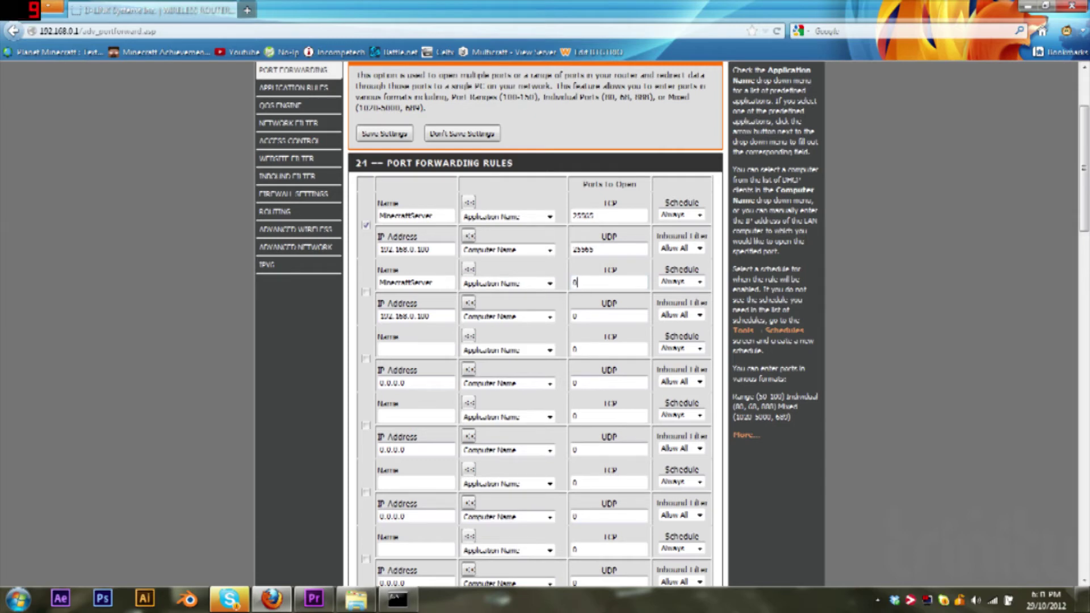
Set both the TCP and UDP ports of the second rule to 25565.
key("Tab")
left_click(577, 282)
left_click(596, 282)
left_click(606, 316)
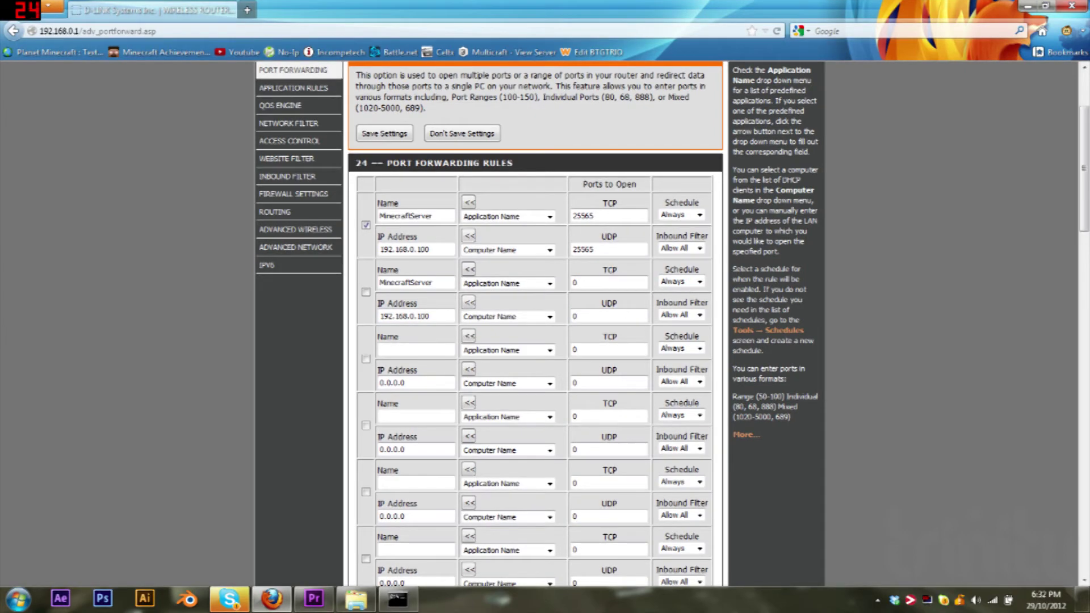
key("BackSpace")
type("25565")
left_click(588, 313)
key("BackSpace")
type("2556")
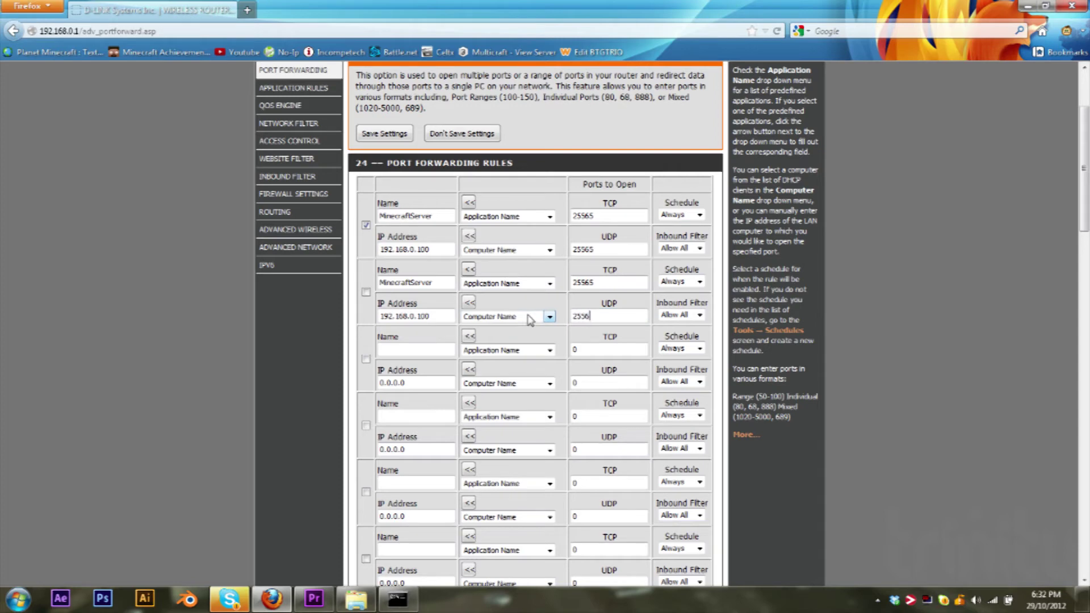
type("5")
Try other example port numbers in the second rule's TCP and UDP fields, such as 80 and 3784.
key("ctrl+a")
type("80")
key("Tab")
type("80")
double_click(581, 283)
type("3745")
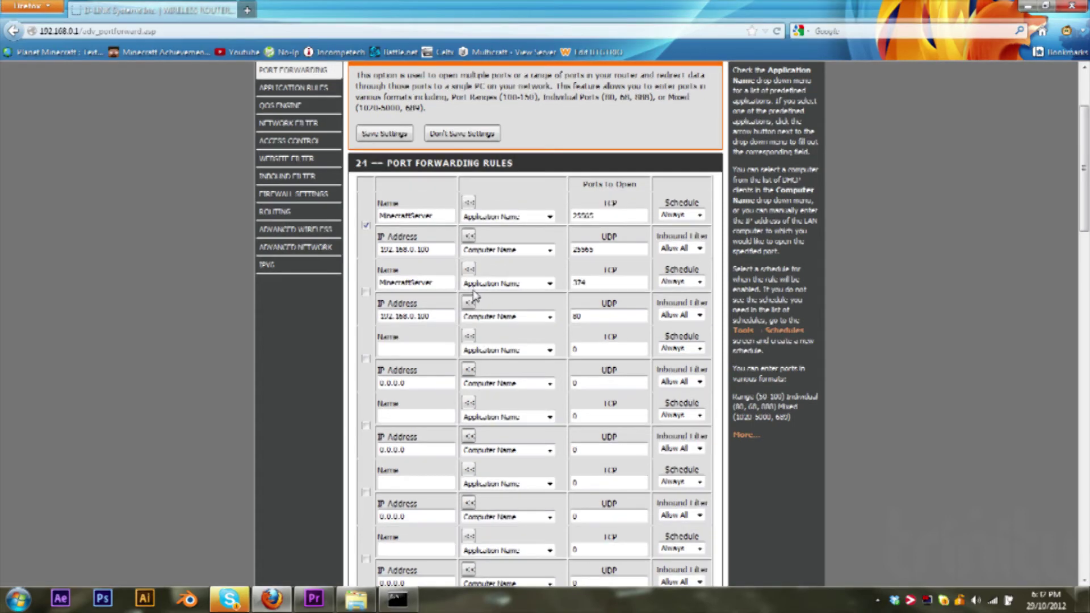
key("BackSpace")
key("BackSpace")
key("BackSpace")
key("BackSpace")
type("7")
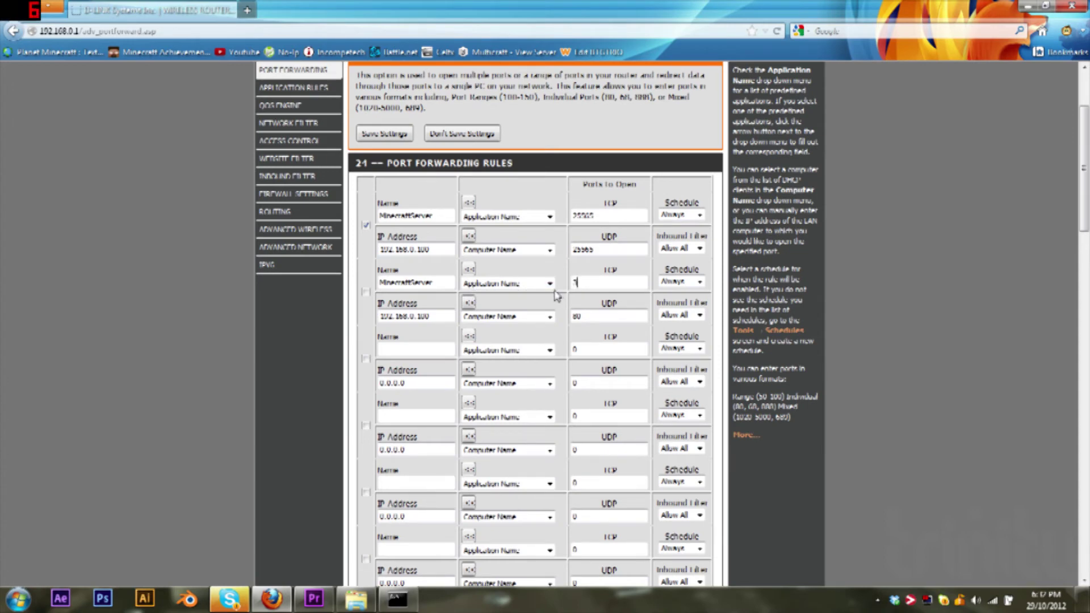
type("704")
left_click_drag(595, 317, 466, 318)
type("3784")
Return the second rule's TCP and UDP ports to 25565.
left_click_drag(597, 283, 469, 303)
type("25565")
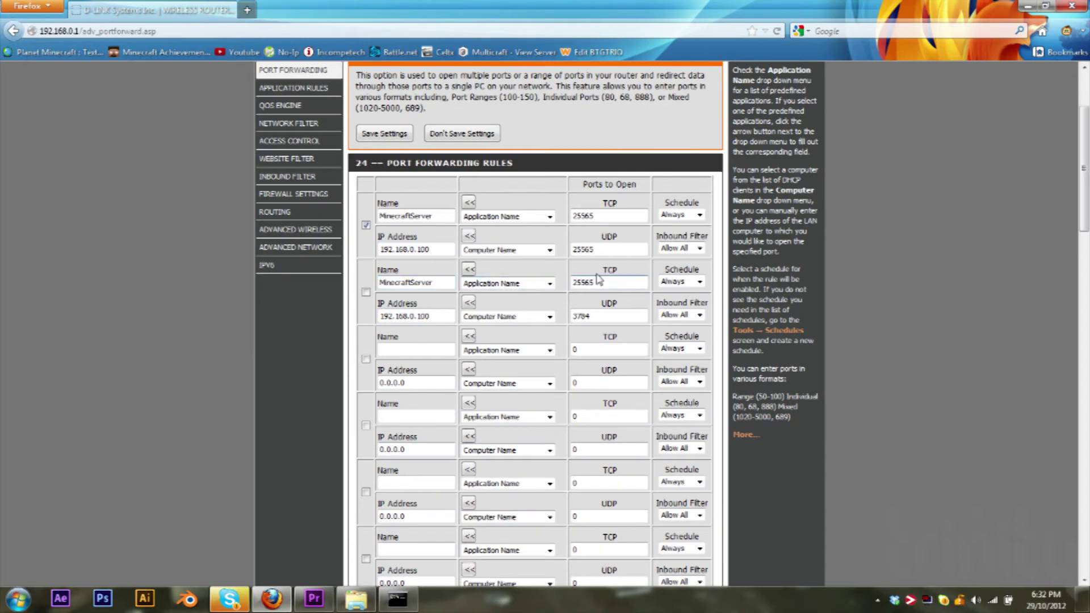
double_click(585, 316)
type("25565")
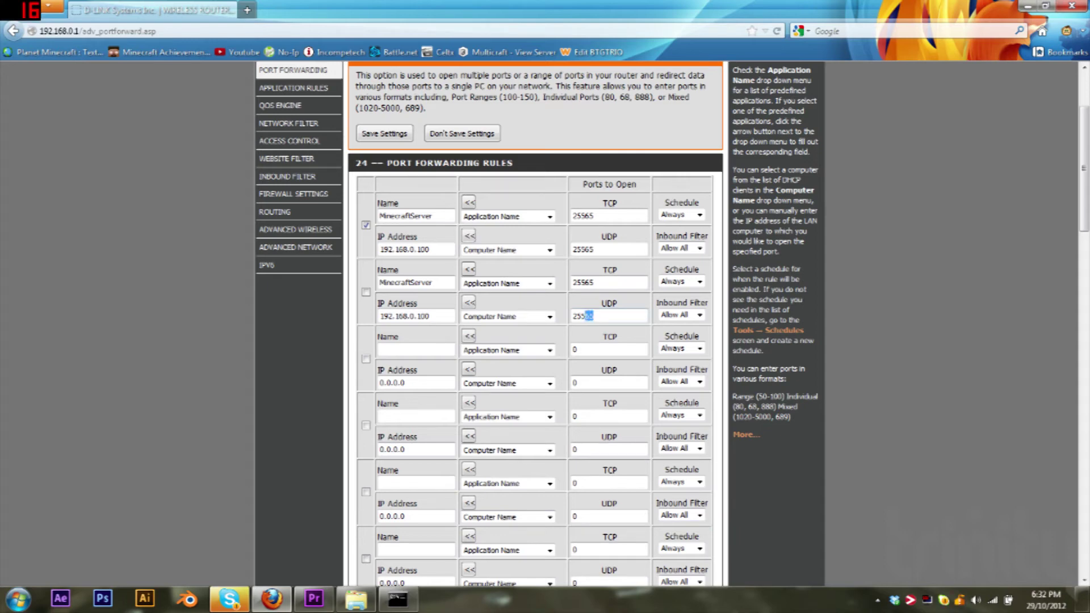
key("ctrl+a")
key("ctrl+c")
left_click(596, 315)
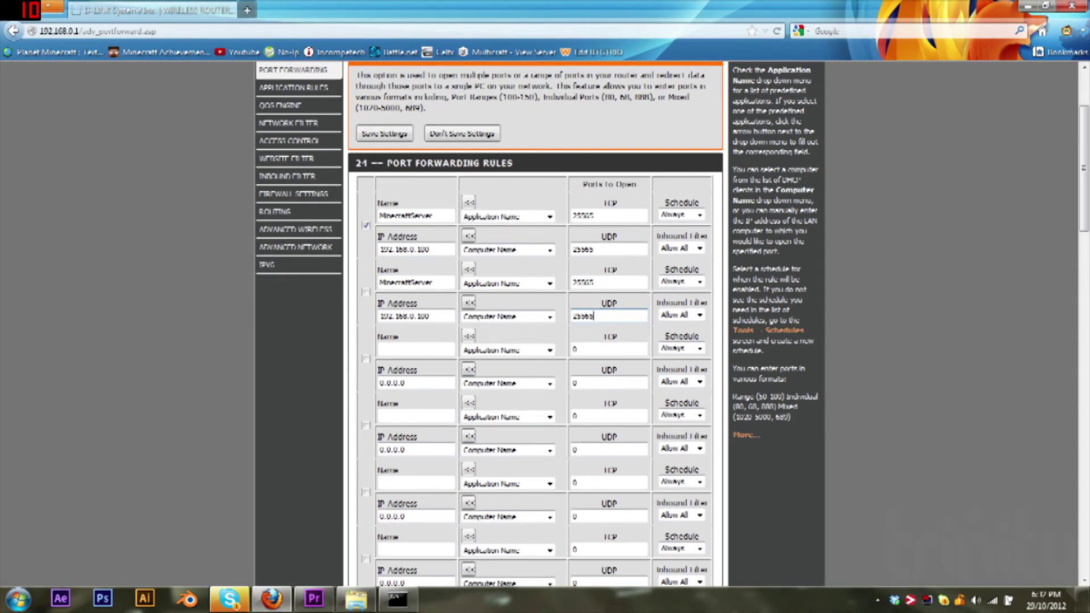
key("ctrl+v")
left_click(646, 291)
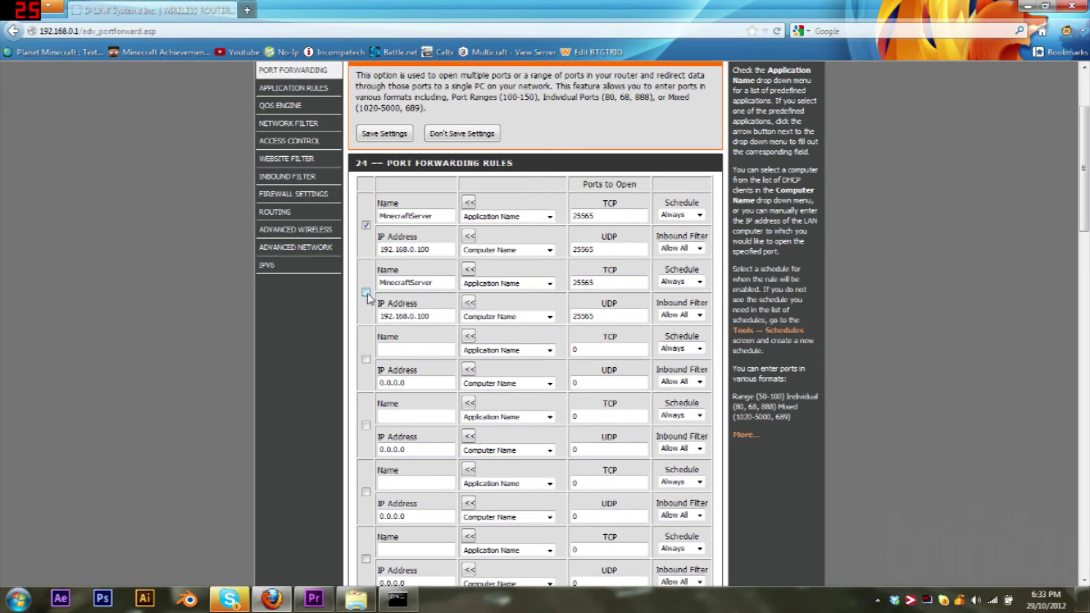
Try to save the port forwarding settings with the second rule enabled, and again with it disabled.
left_click(406, 135)
left_click(592, 280)
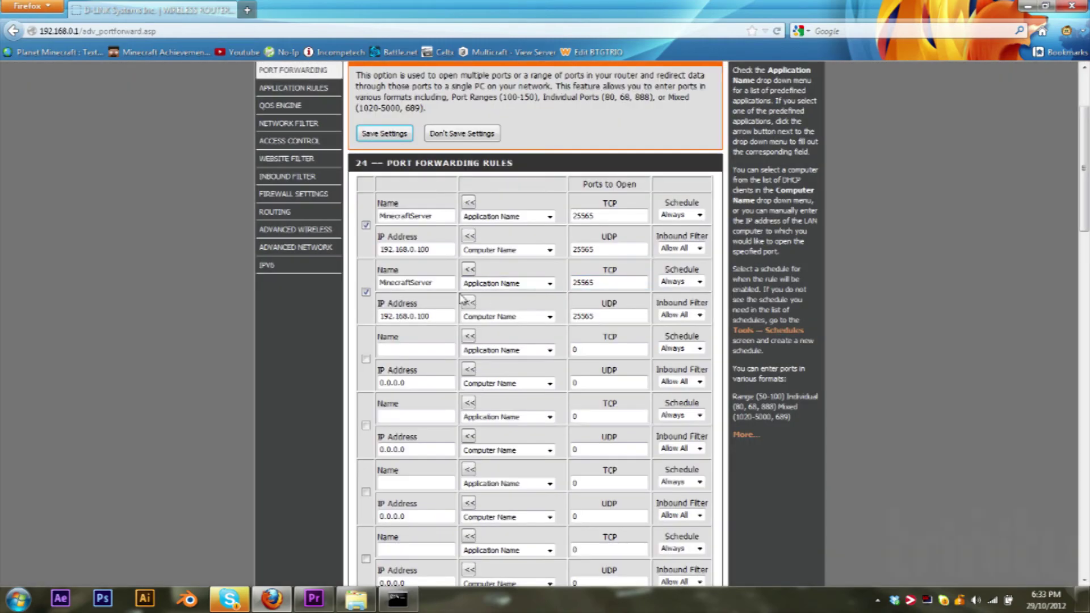
left_click(366, 292)
left_click_drag(433, 317, 378, 316)
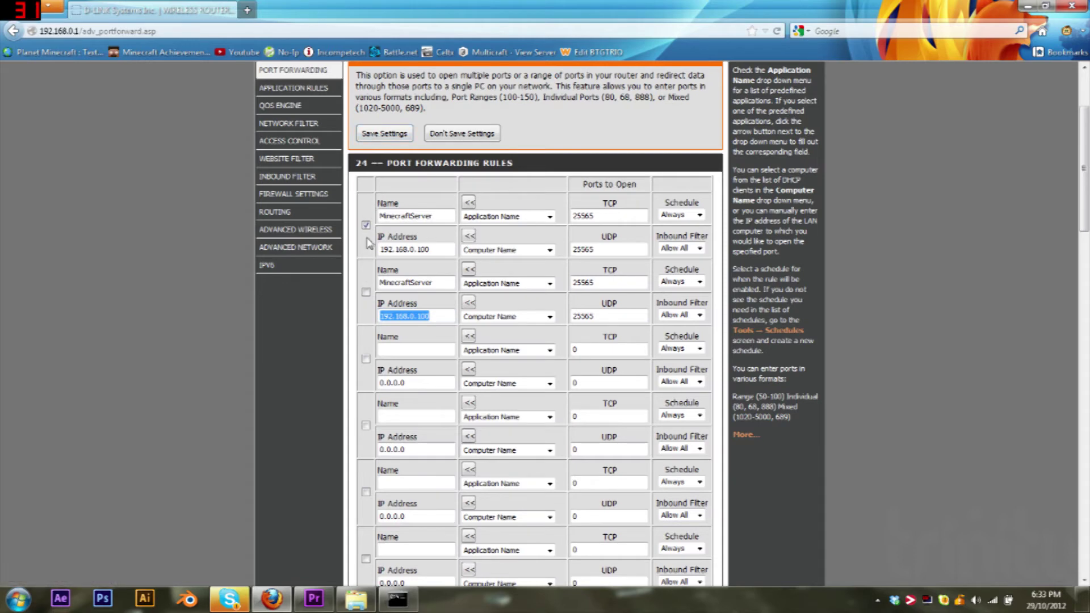
left_click(368, 226)
left_click(385, 133)
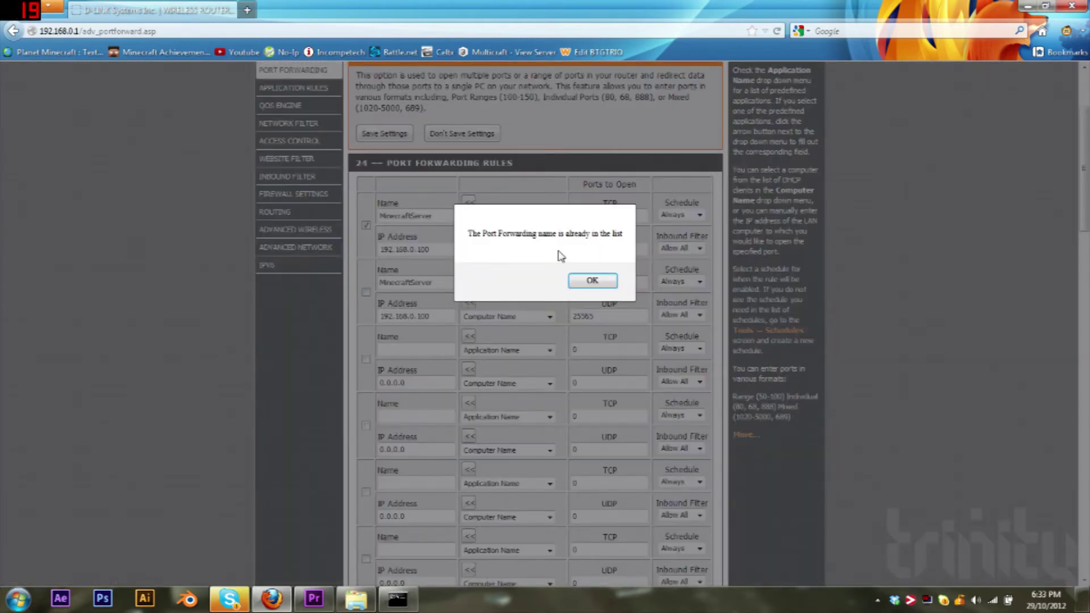
left_click(590, 281)
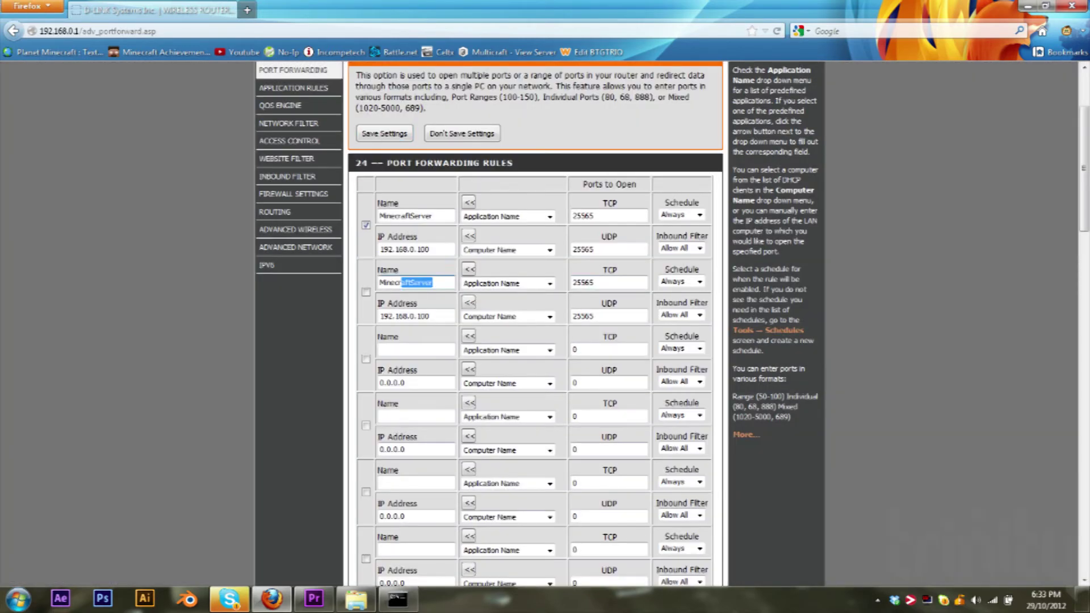
Rename the second rule Goof and try to save the port forwarding settings.
type("Goat")
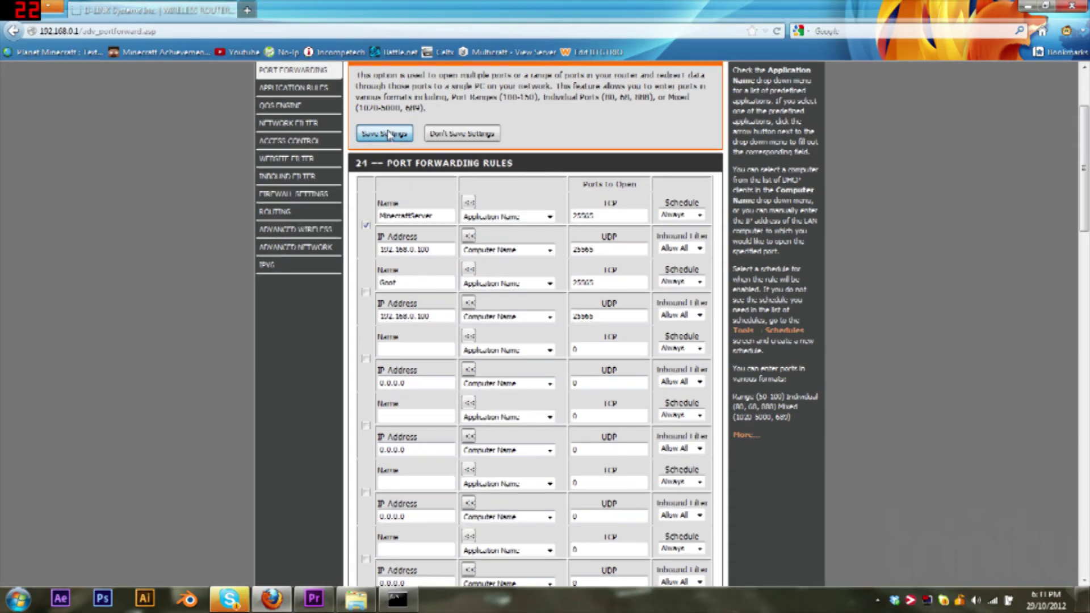
left_click(388, 134)
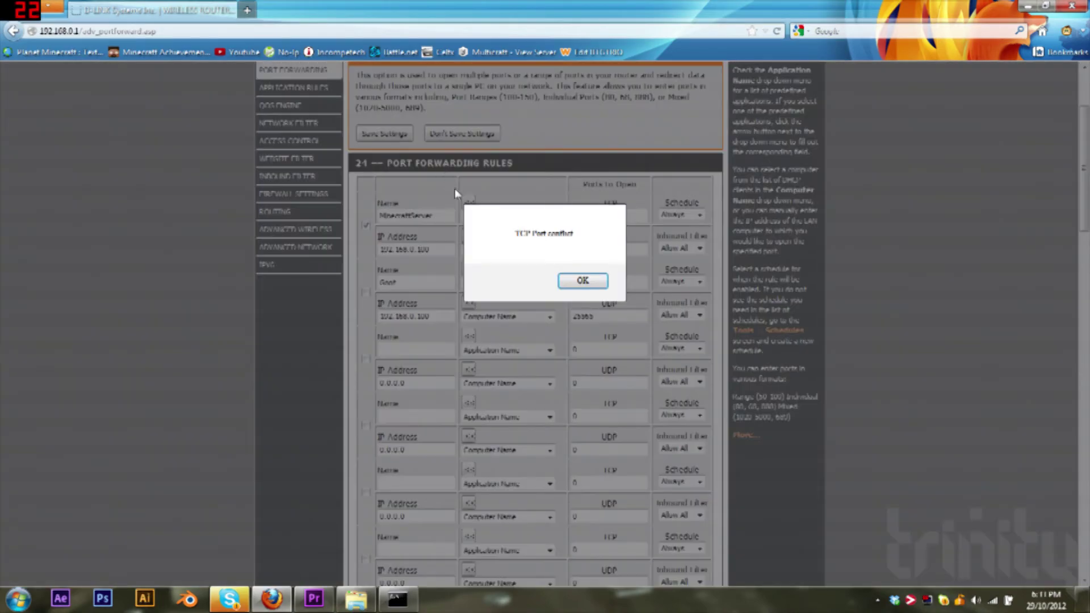
left_click(582, 281)
Set the second rule's TCP port to 345 and its UDP port to 45, and save the settings.
type("345")
left_click(591, 316)
key("ctrl+a")
type("35")
left_click(383, 135)
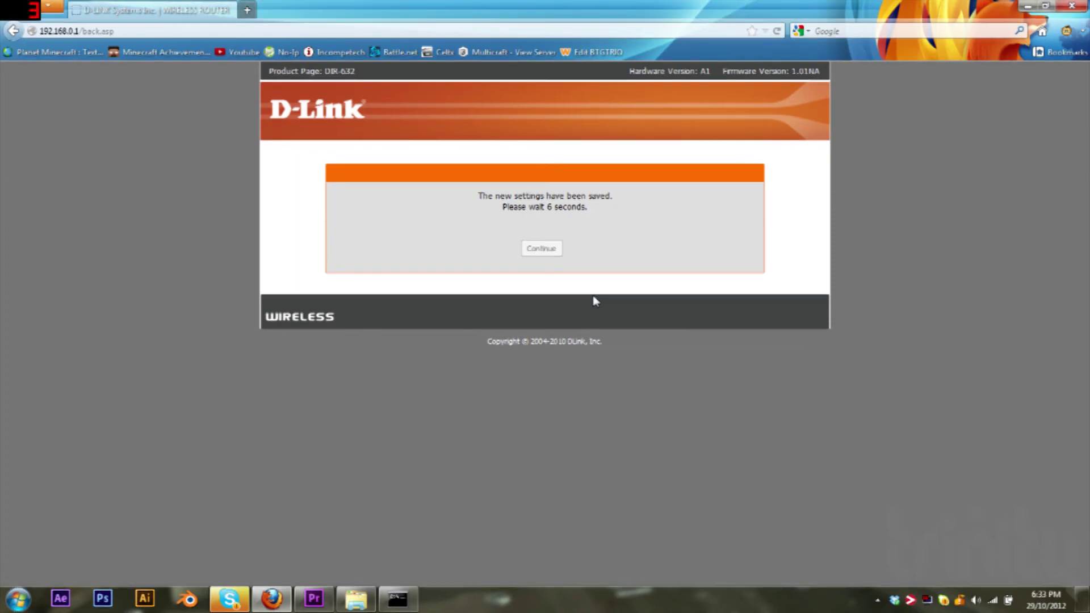
Check the list of available wireless networks, and continue back to the port forwarding rules.
left_click(995, 600)
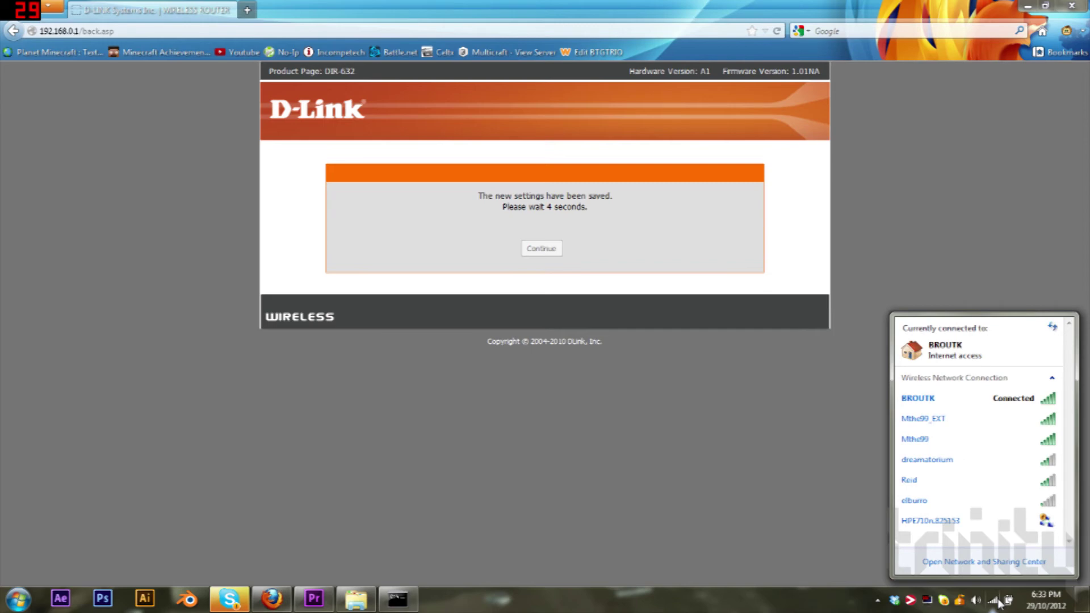
left_click(998, 602)
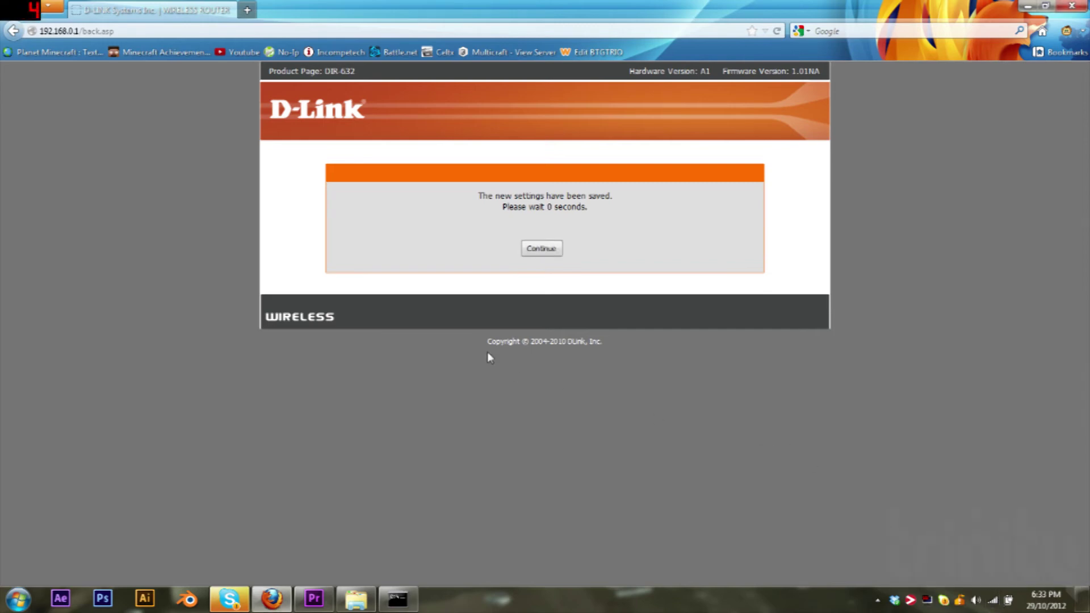
scroll(526, 241, "down", 3)
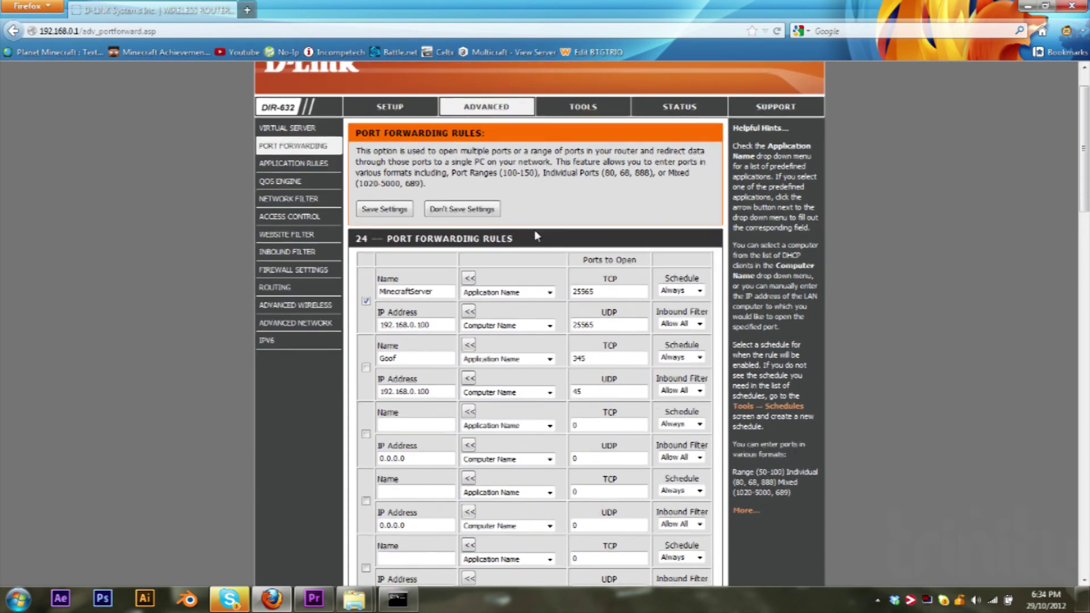
left_click(594, 248)
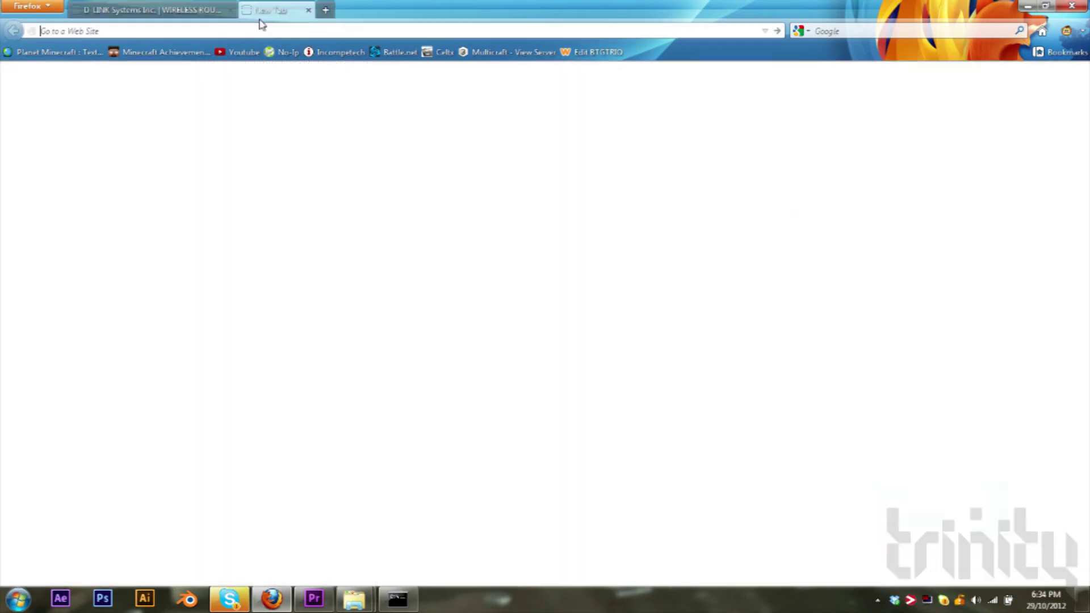
Open whatismyip.com in a new tab, dismissing its pop-up advertisement, and select the public IP address it shows.
left_click(247, 10)
type("whats")
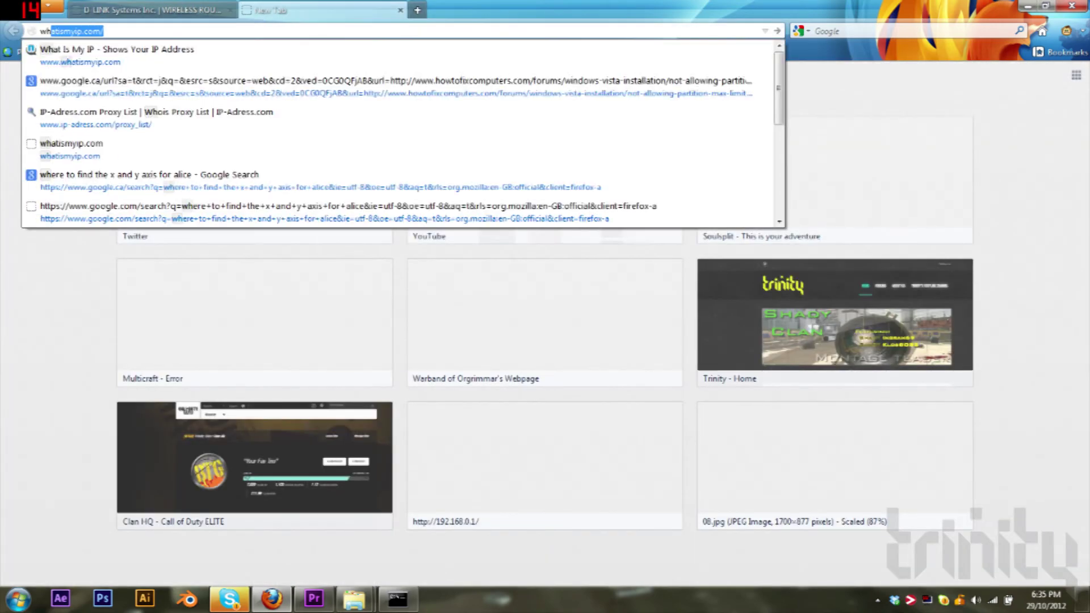
key("BackSpace")
type("is")
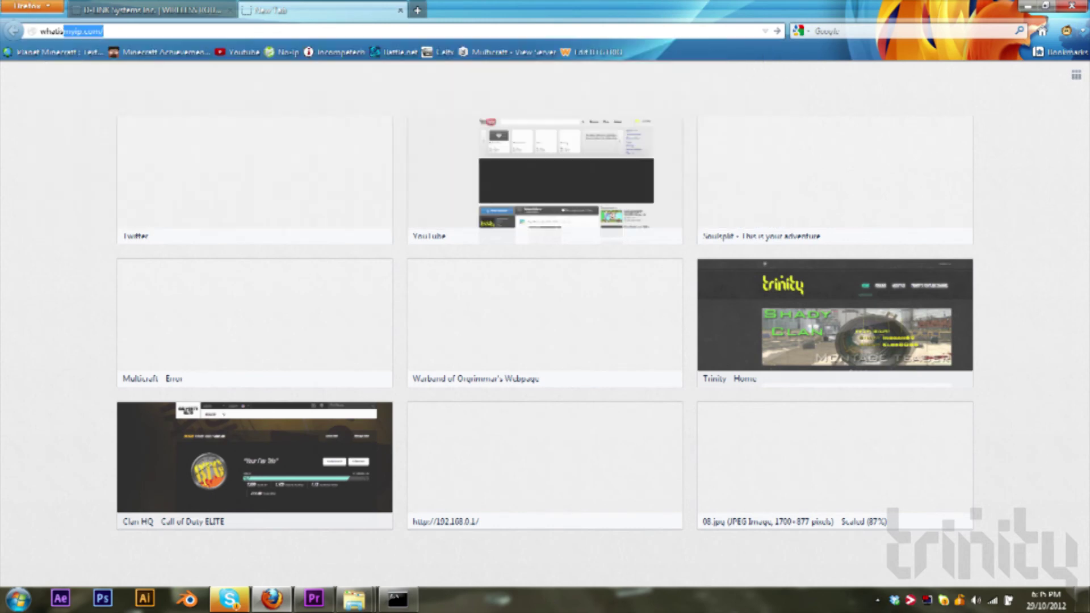
type("myip.om")
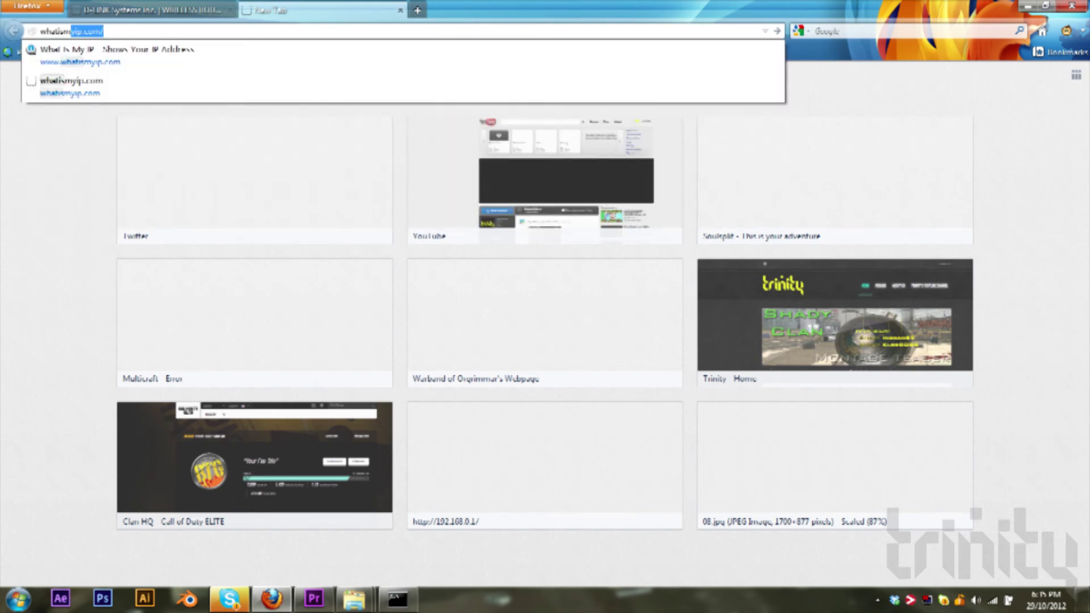
key("BackSpace")
key("BackSpace")
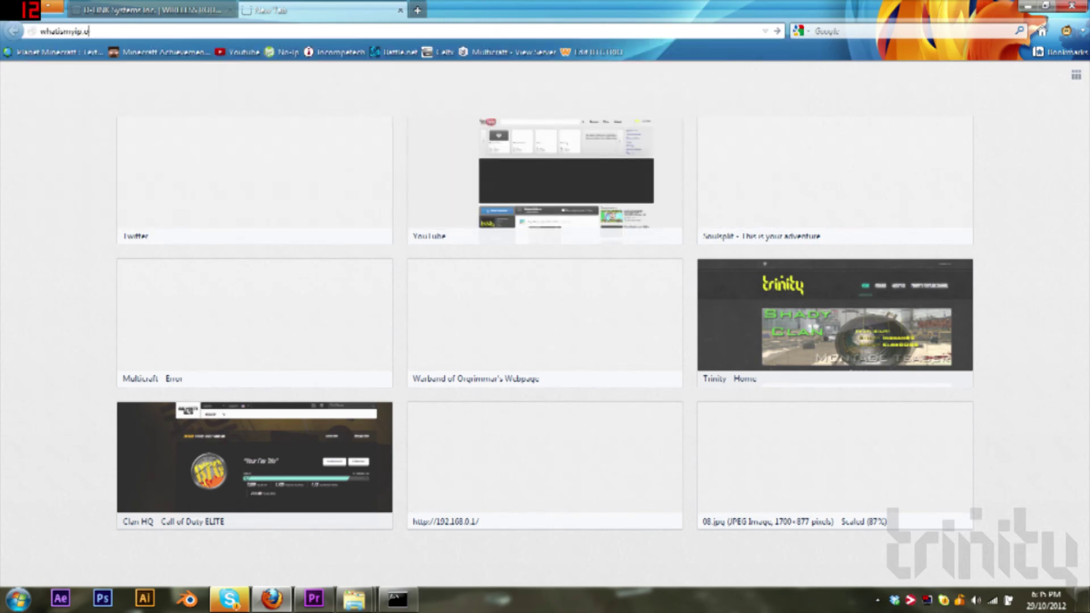
type("com")
key("Return")
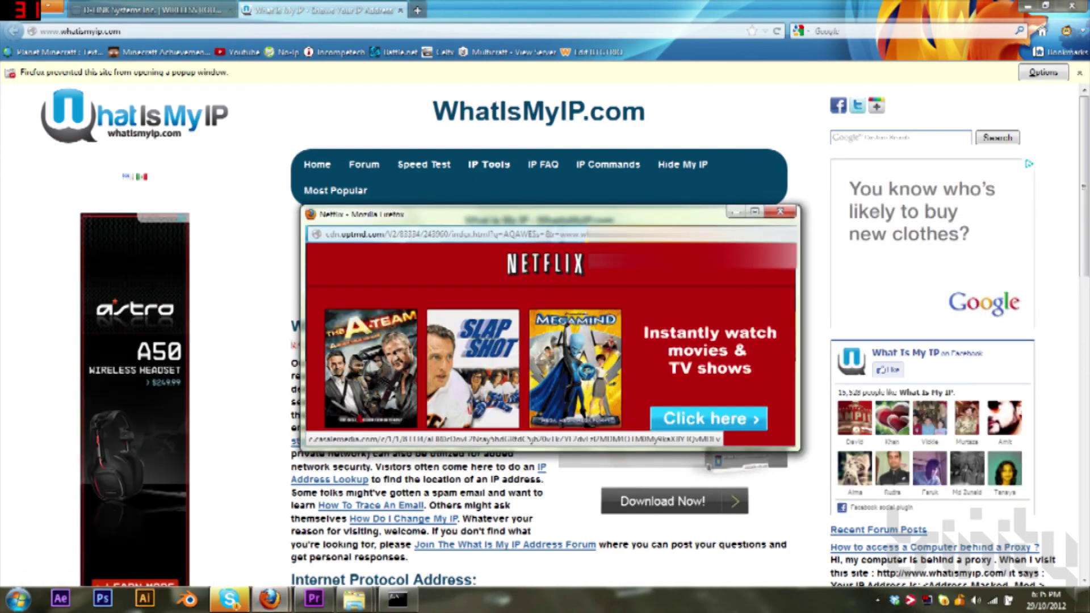
left_click(780, 212)
left_click_drag(747, 245, 590, 245)
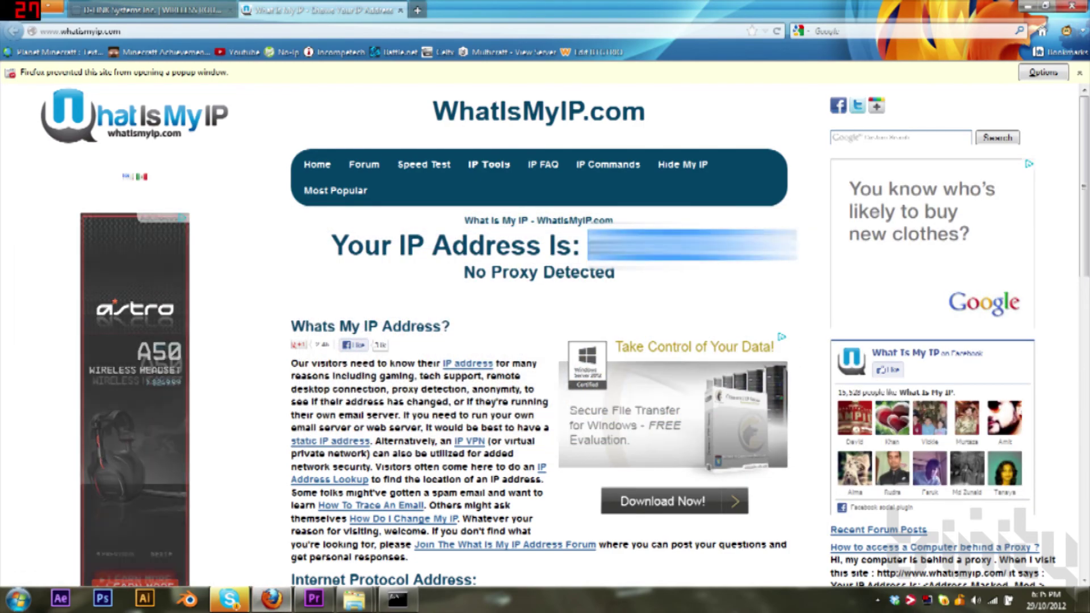
Highlight the public IP address on WhatIsMyIP.com, and close that page to return to the router's port forwarding rules.
left_click(747, 246)
left_click_drag(747, 245, 589, 246)
left_click(589, 246)
mouse_move(747, 246)
left_mouse_down()
mouse_move(589, 246)
mouse_move(747, 246)
left_mouse_up()
left_click(589, 246)
left_click(747, 246)
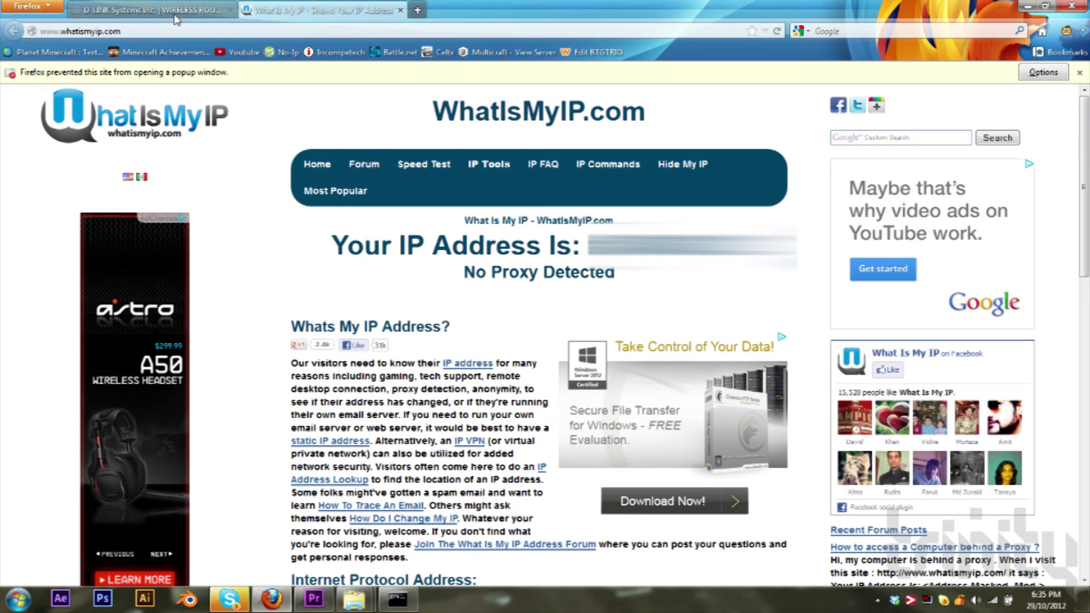
left_click(150, 9)
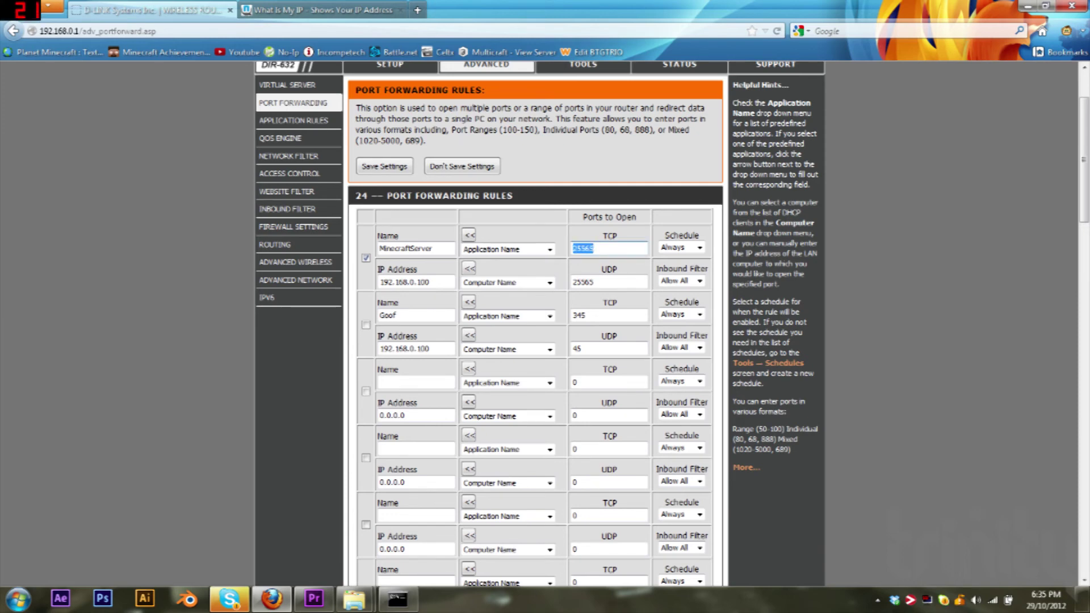
left_click(320, 11)
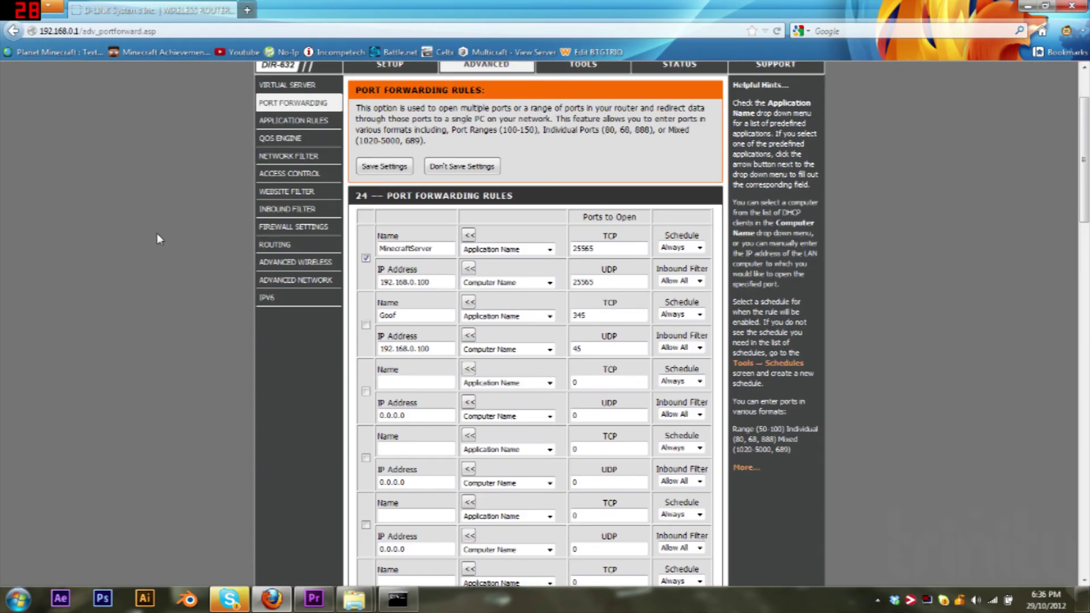
Examine the TCP and UDP ports entered for the MinecraftServer rule.
scroll(162, 227, "down", 3)
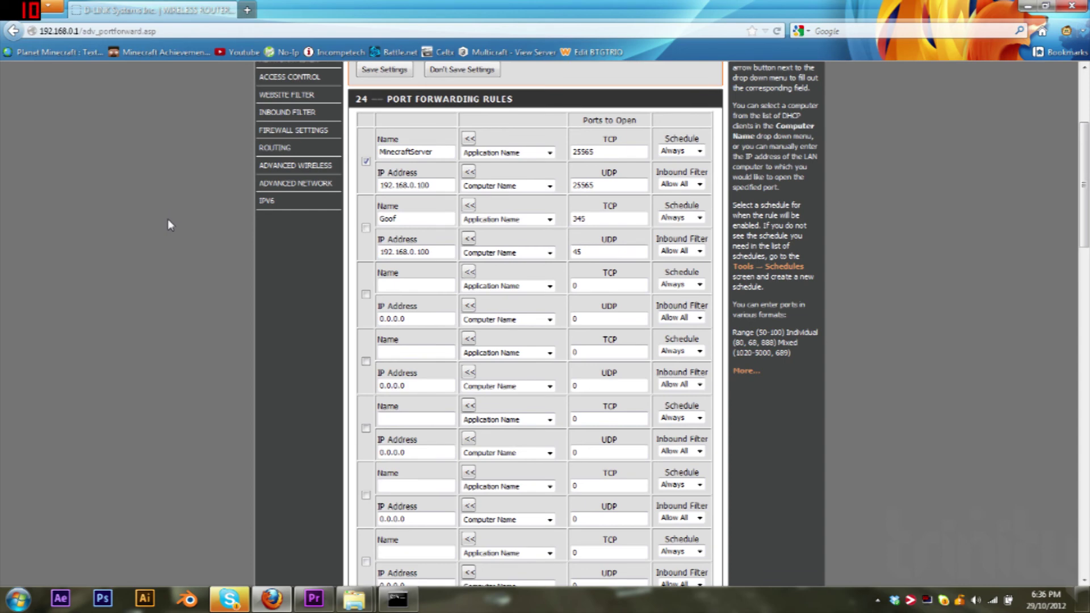
scroll(164, 193, "down", 1)
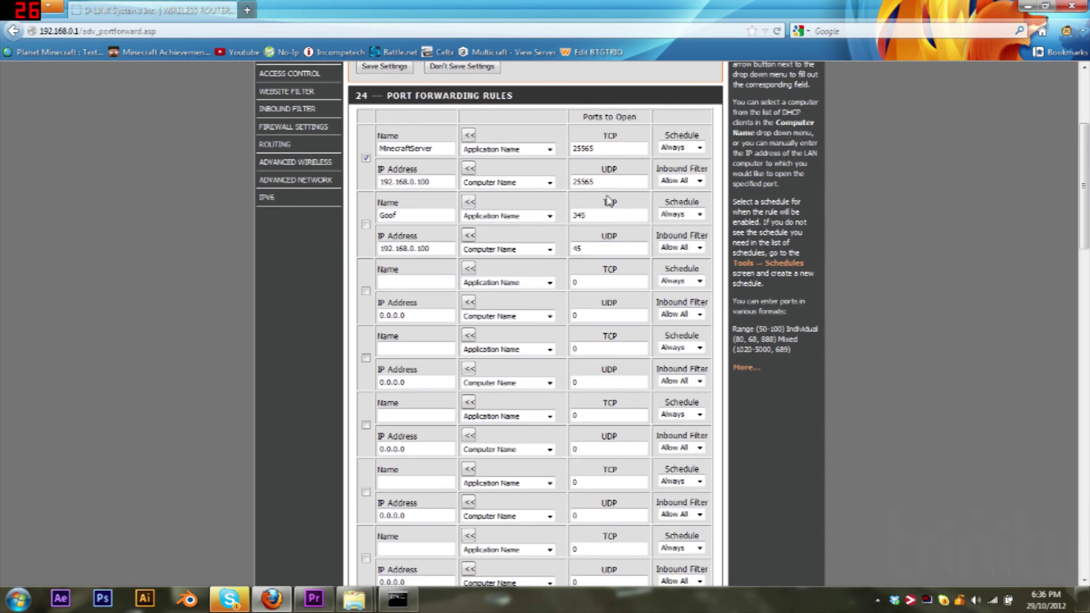
double_click(596, 181)
left_click(596, 182)
left_click(596, 148)
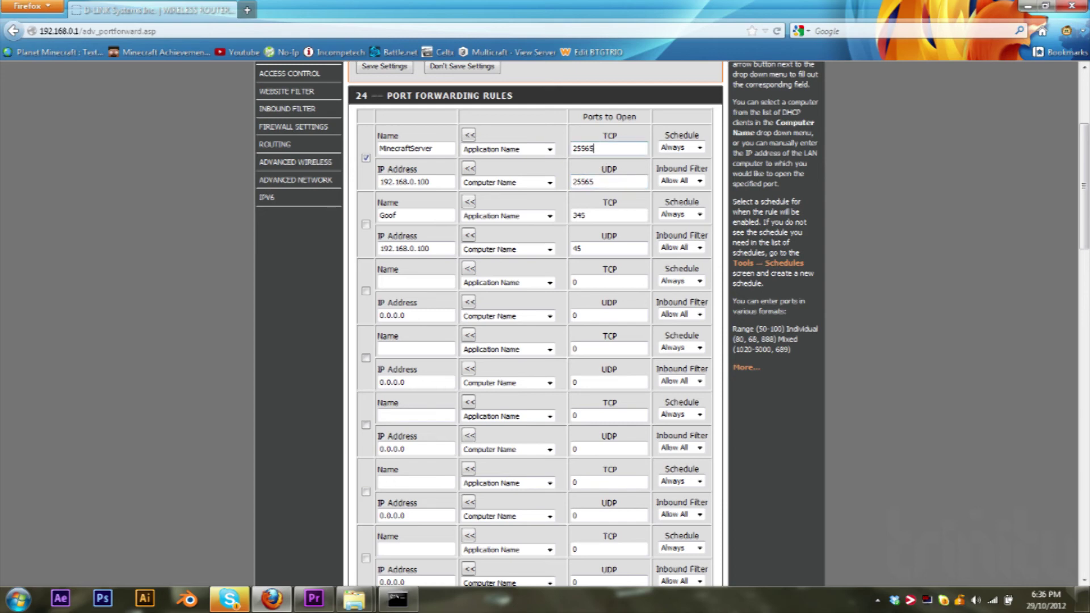
double_click(585, 148)
left_click(597, 148)
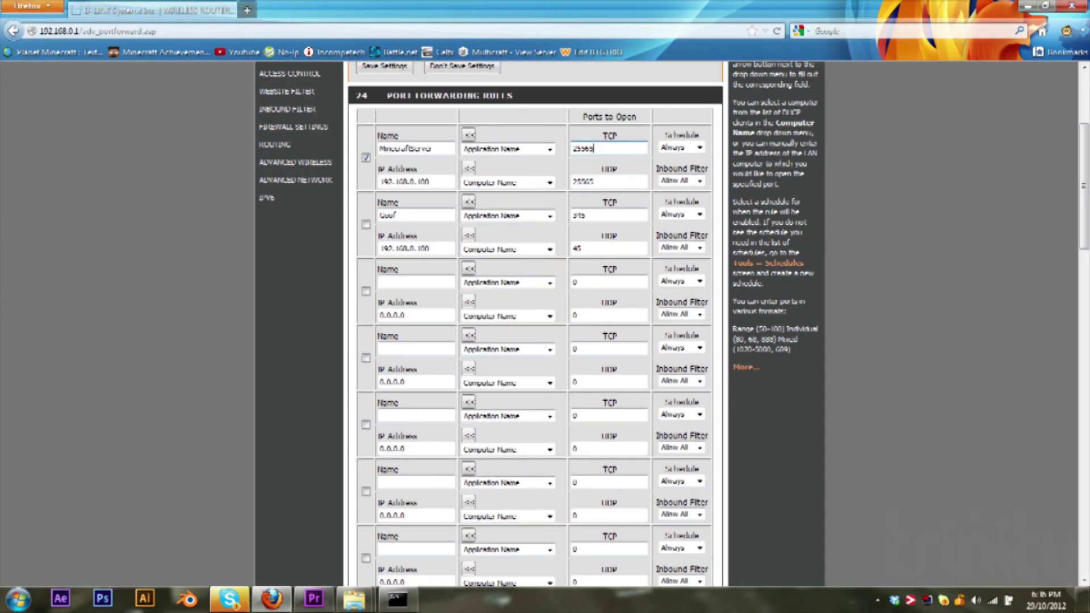
double_click(585, 148)
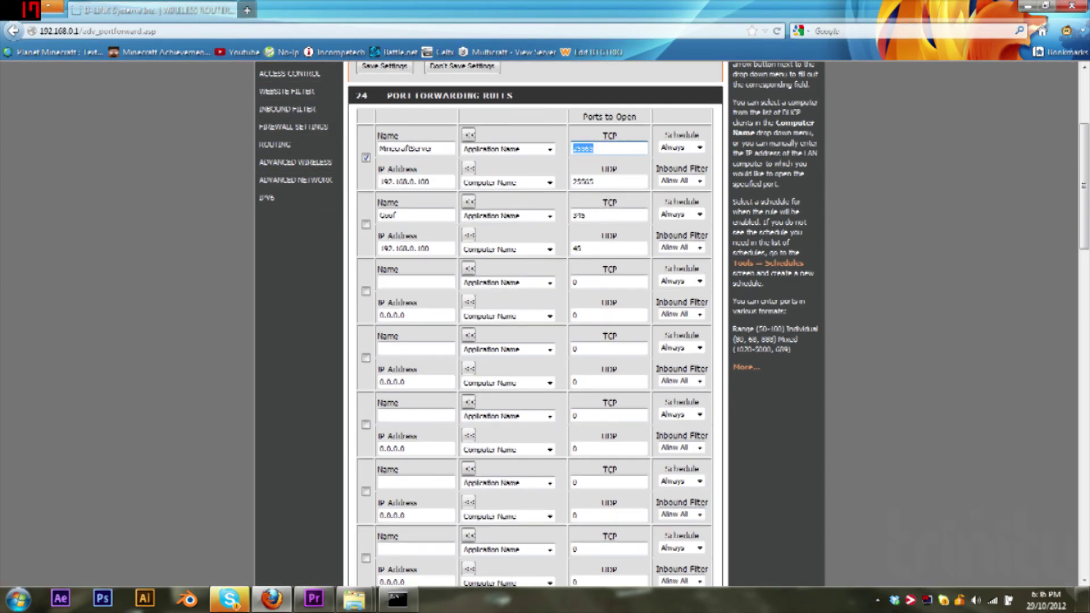
left_click(578, 148)
double_click(581, 148)
left_click(600, 181)
double_click(582, 181)
left_click(601, 181)
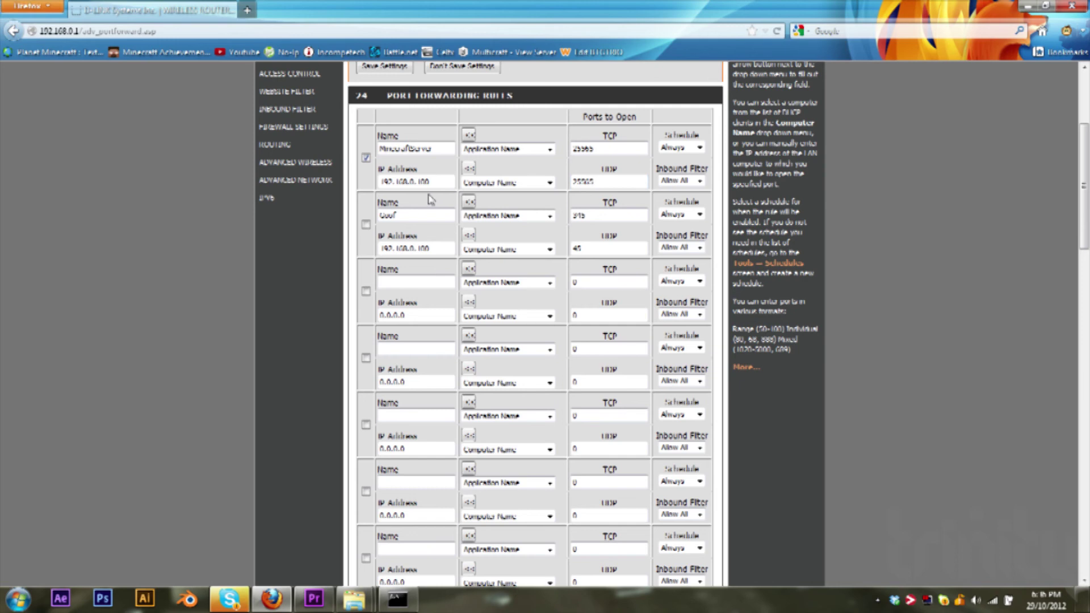
Set both the TCP port and the UDP port of the Goof rule to 80.
scroll(591, 256, "up", 1)
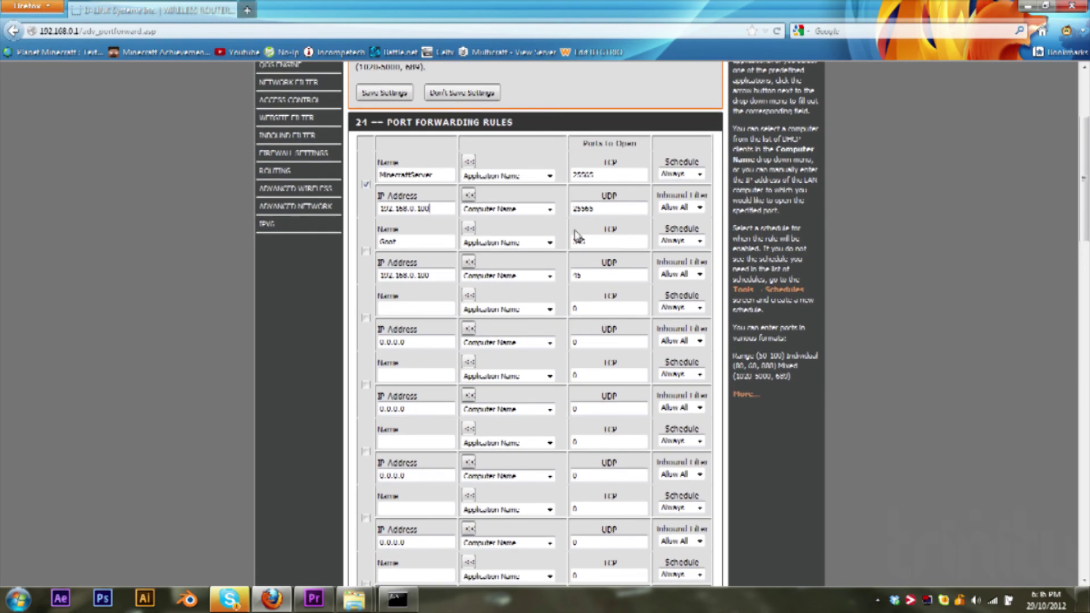
double_click(579, 247)
type("80")
double_click(577, 279)
type("80")
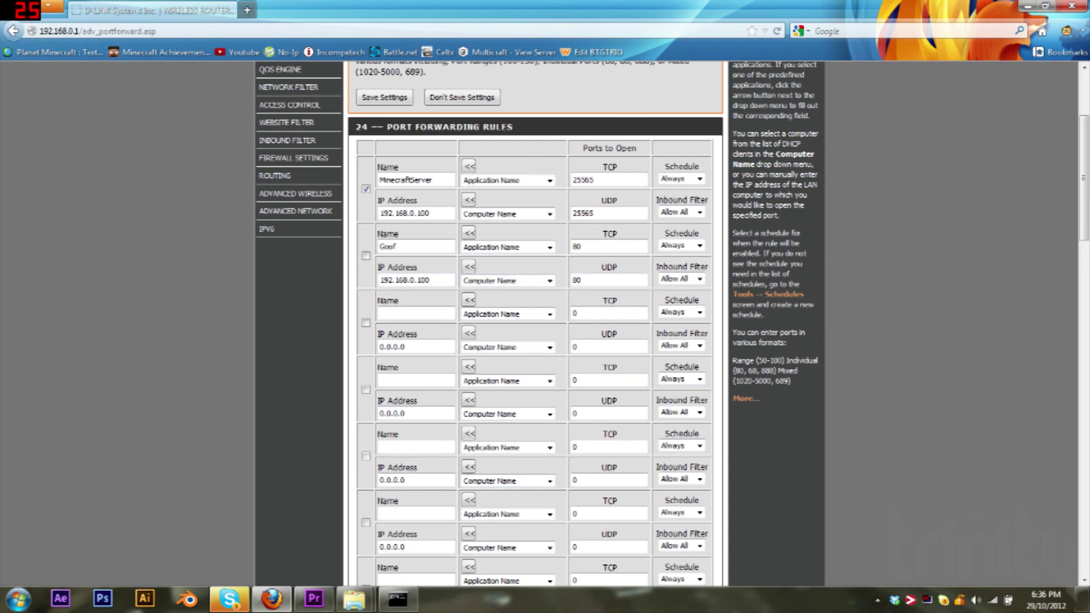
Clear the second rule's name, IP address, UDP port and TCP port.
left_click_drag(403, 247, 379, 246)
key("BackSpace")
left_click_drag(456, 279, 379, 280)
key("BackSpace")
left_click_drag(650, 280, 572, 280)
key("BackSpace")
left_click_drag(647, 246, 572, 246)
key("BackSpace")
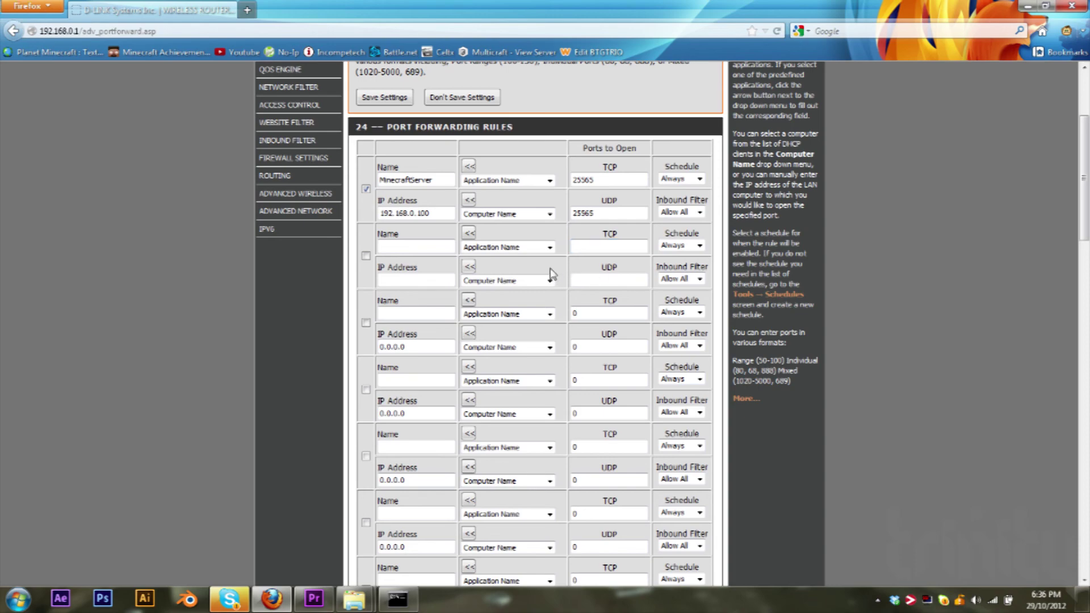
left_click(414, 246)
Re-enter 25565 as the UDP port of the MinecraftServer rule.
scroll(436, 227, "up", 4)
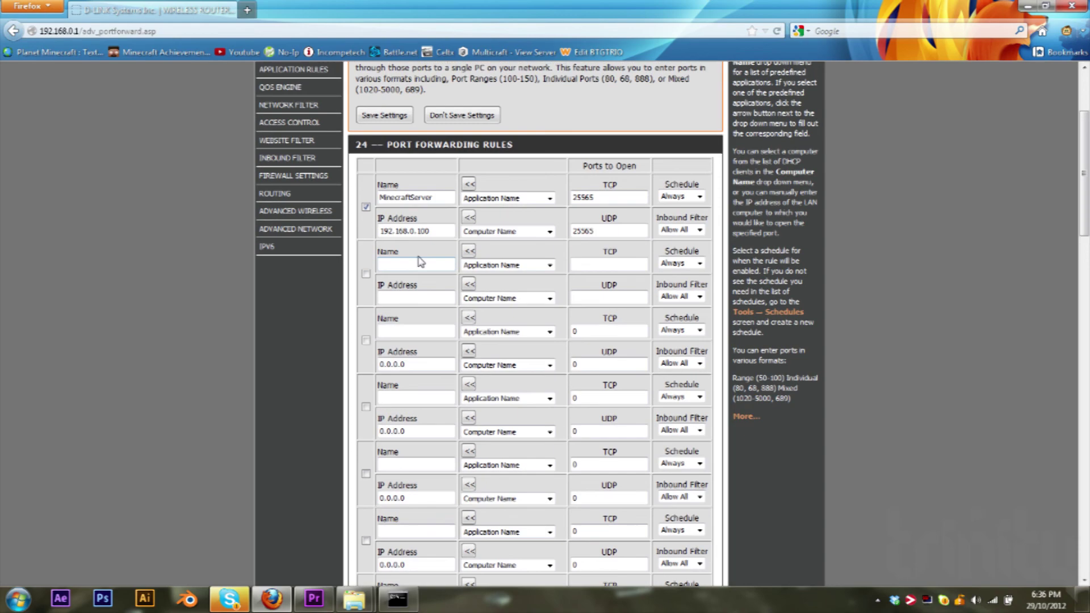
scroll(435, 302, "down", 2)
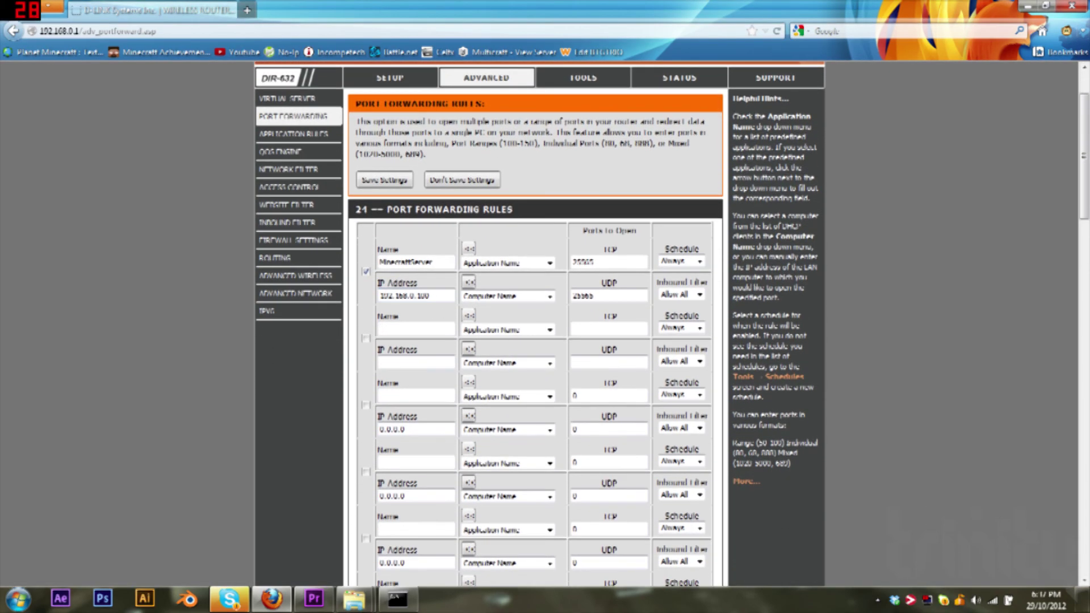
double_click(584, 295)
type("25565")
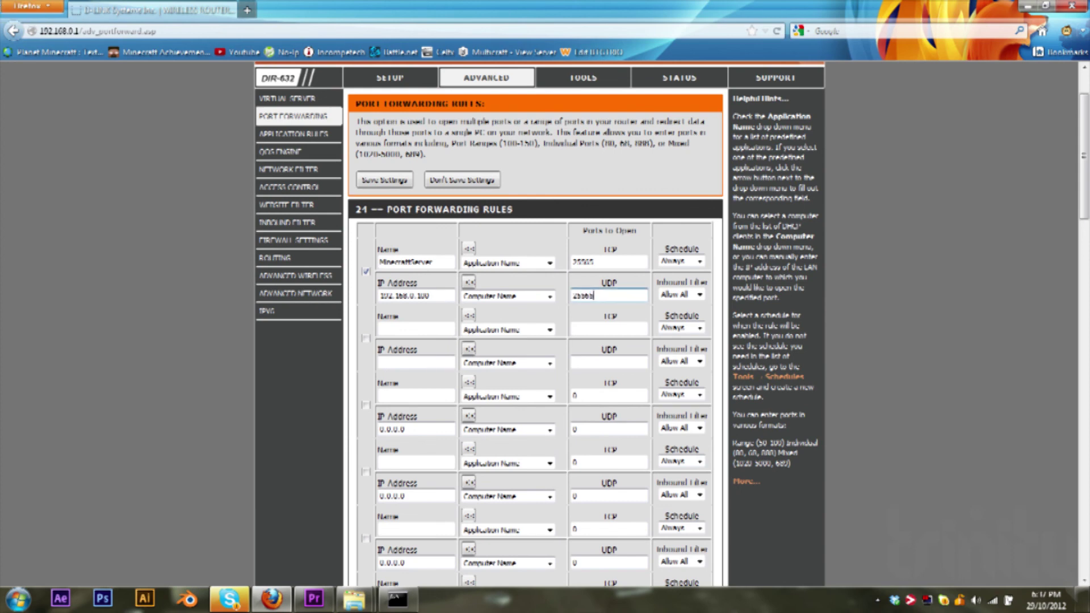
Review the UDP port and the local IP address of the MinecraftServer rule.
left_click(596, 304)
left_click(599, 296)
double_click(587, 296)
left_click(600, 304)
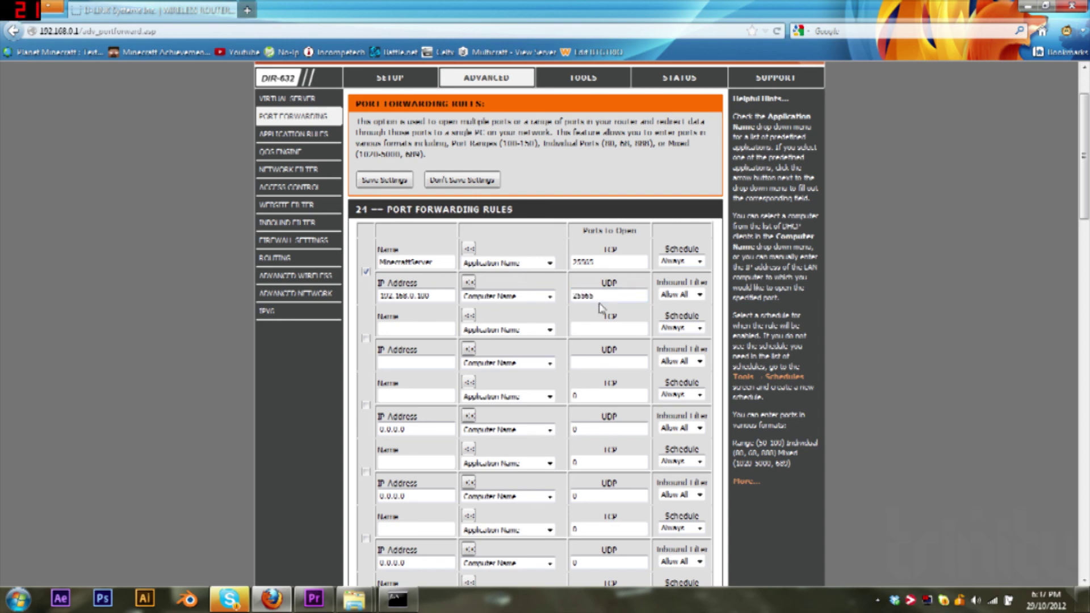
double_click(584, 296)
double_click(584, 296)
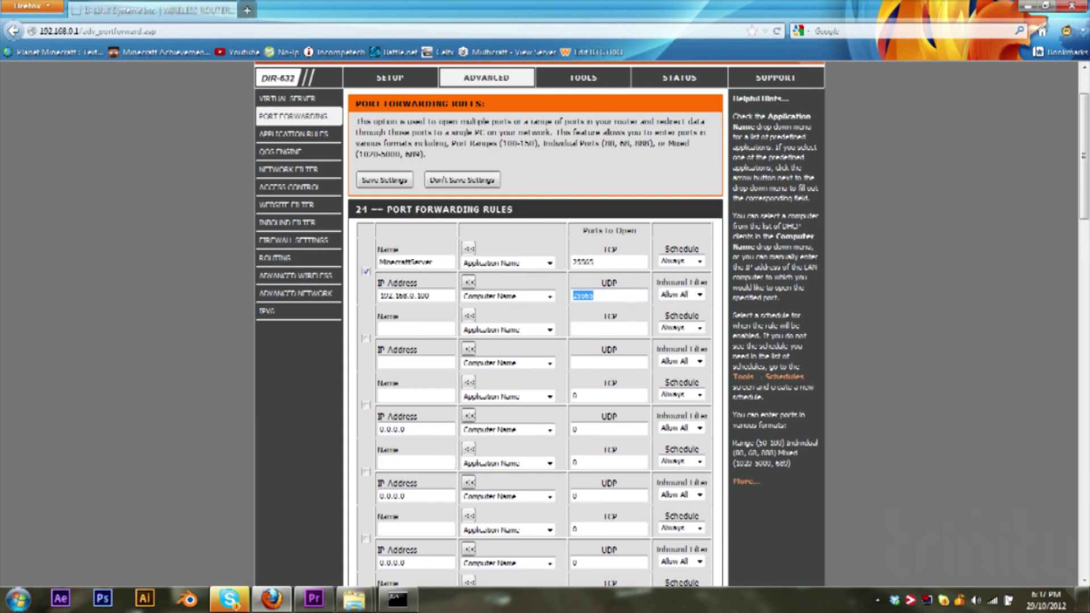
left_click(616, 296)
left_click_drag(602, 296, 572, 295)
left_click(602, 296)
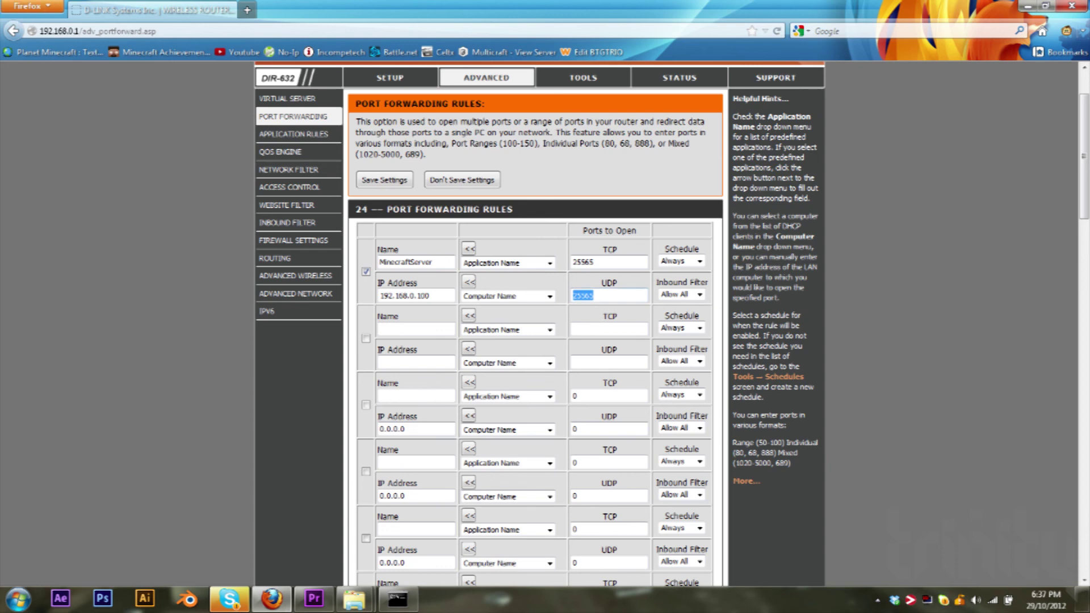
left_click_drag(445, 296, 379, 296)
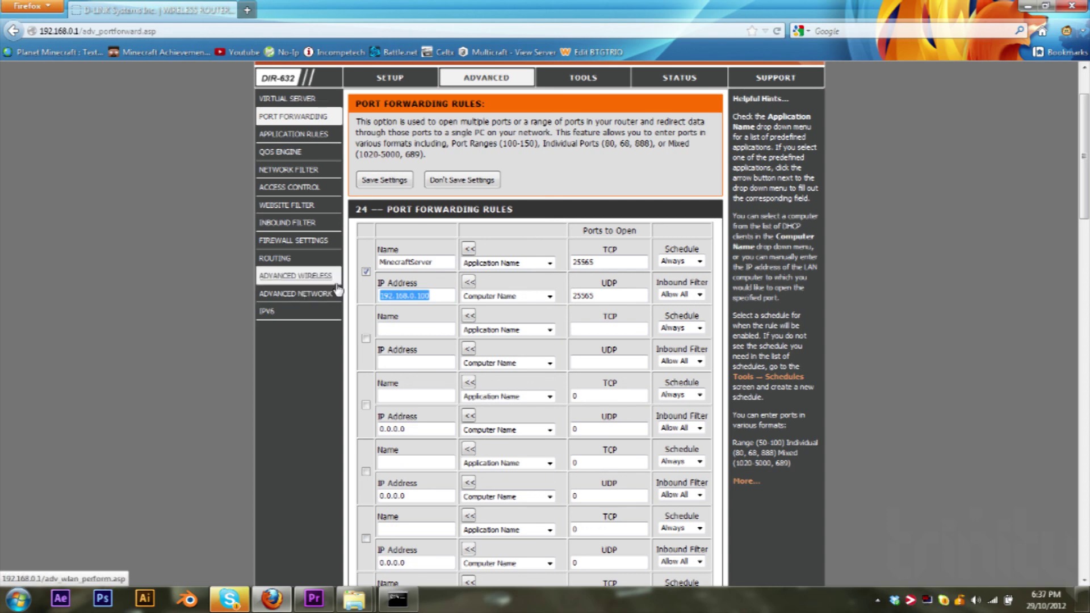
left_click_drag(601, 296, 572, 296)
left_click(597, 296)
double_click(594, 295)
left_click(597, 295)
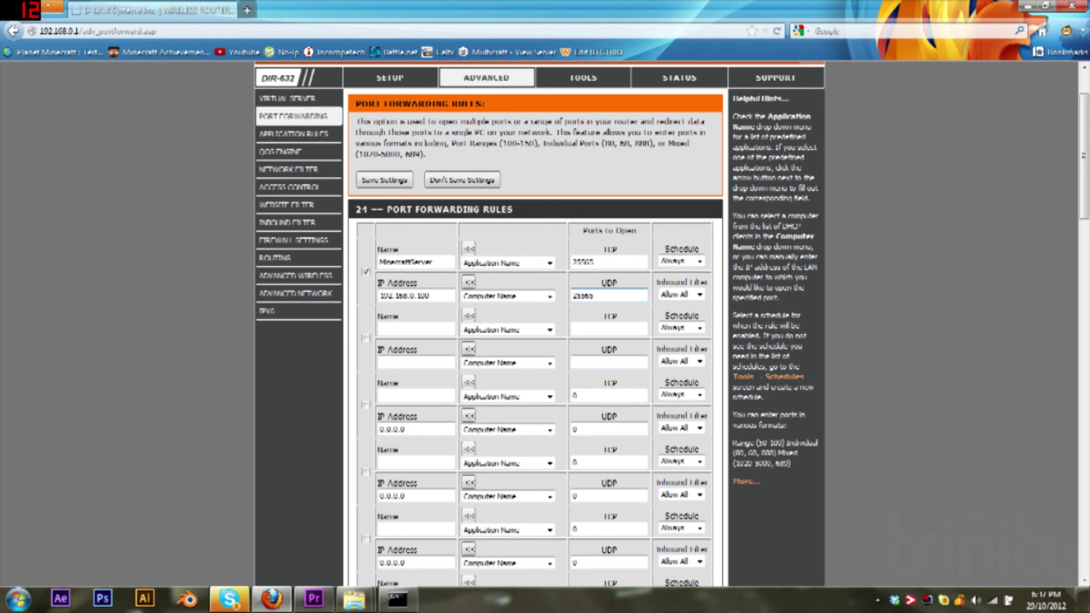